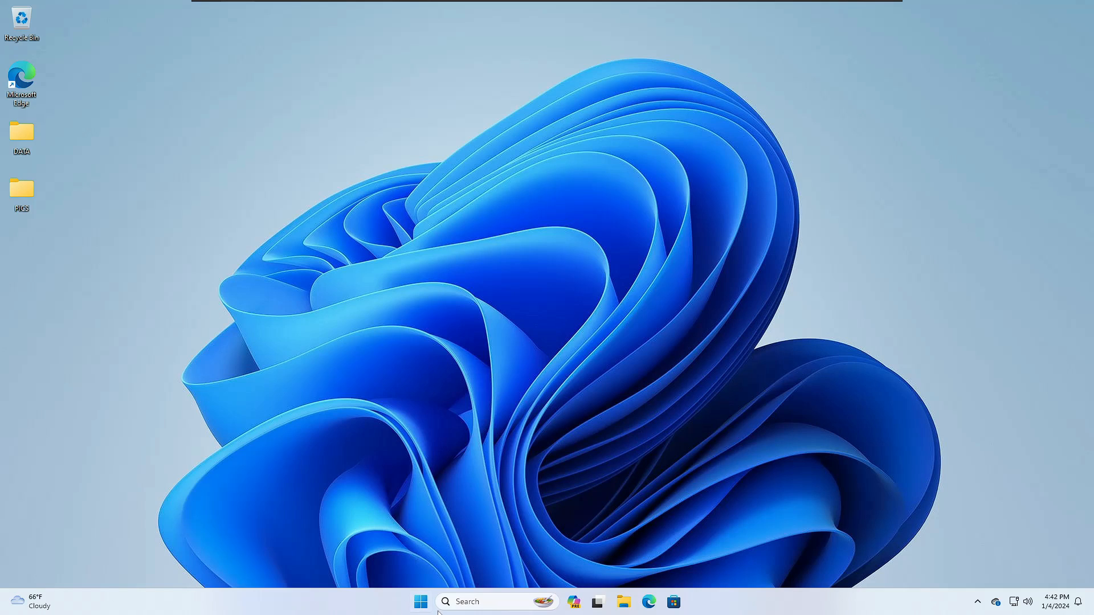
Search for 'update', go to Windows Update and check for updates so they start downloading.
left_click(473, 602)
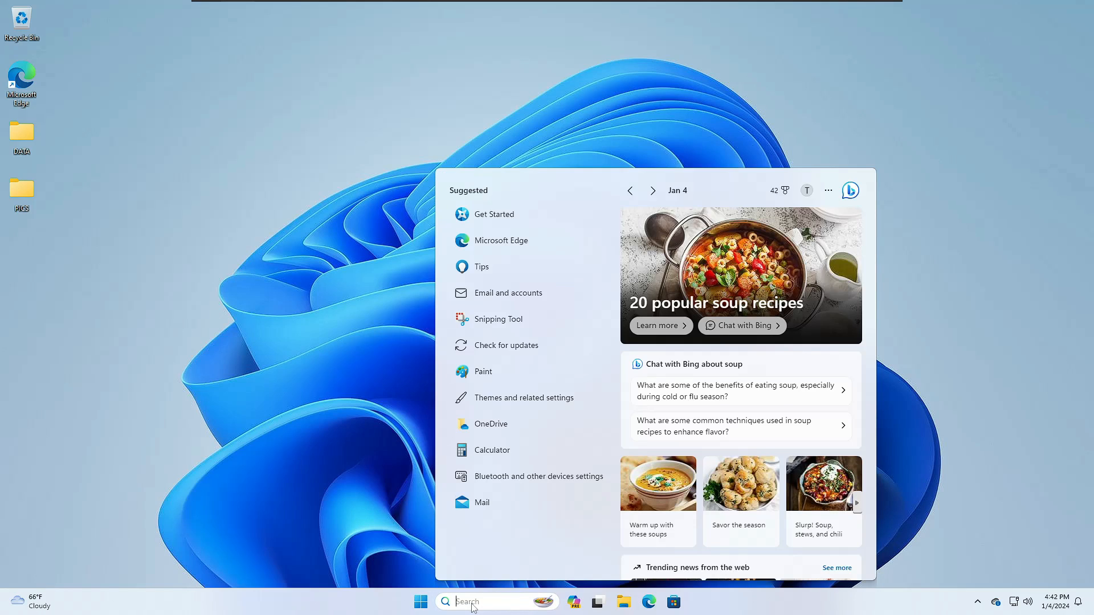
type("update")
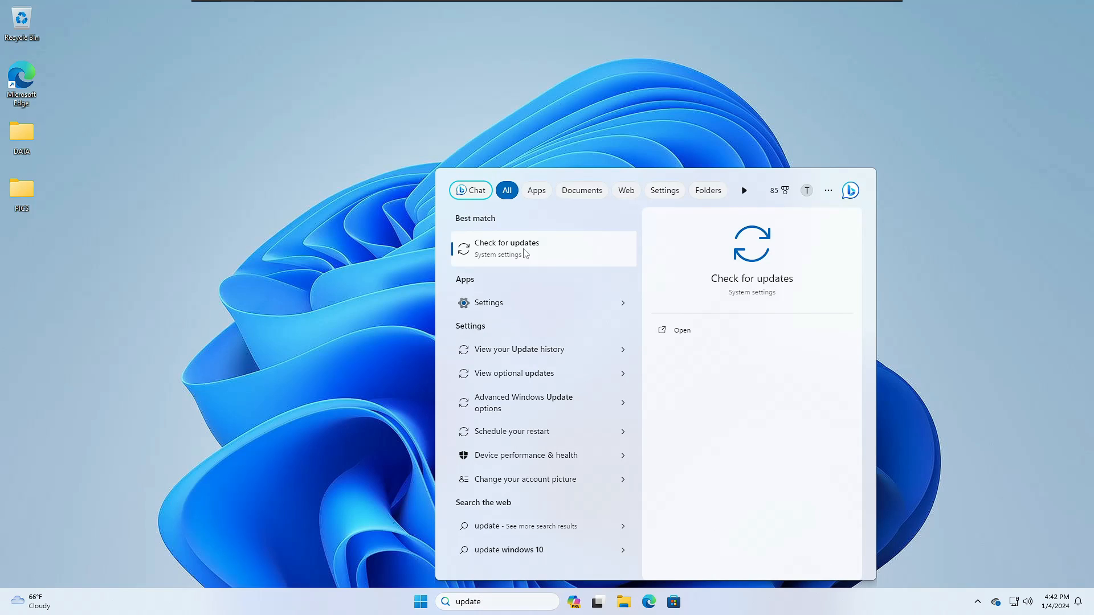
left_click(525, 253)
left_click(736, 142)
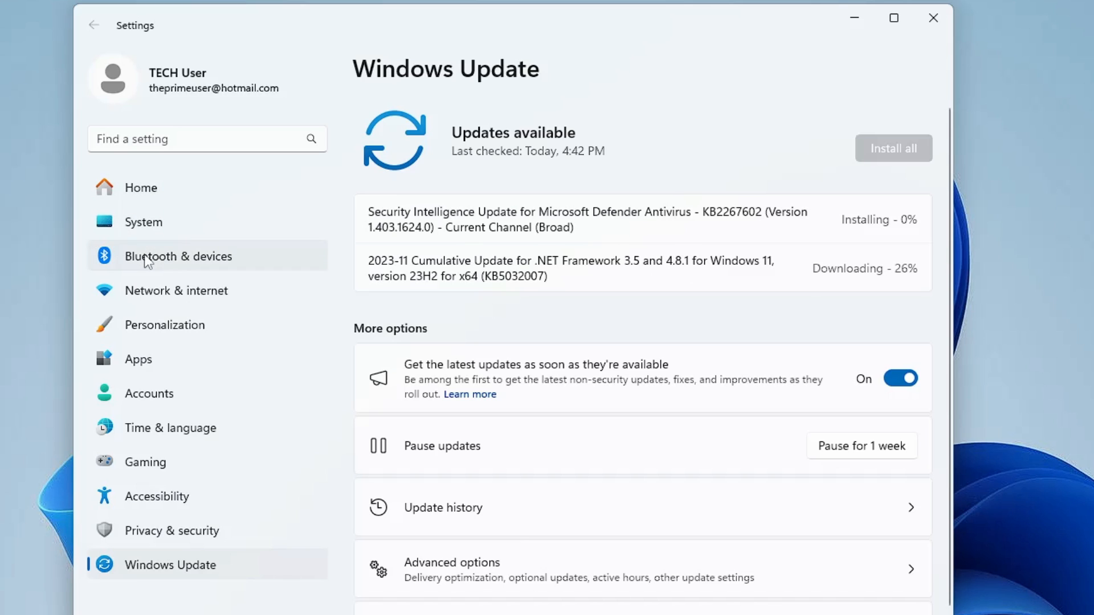
Navigate to System > Storage > Temporary files to see the cleanup breakdown.
left_click(154, 228)
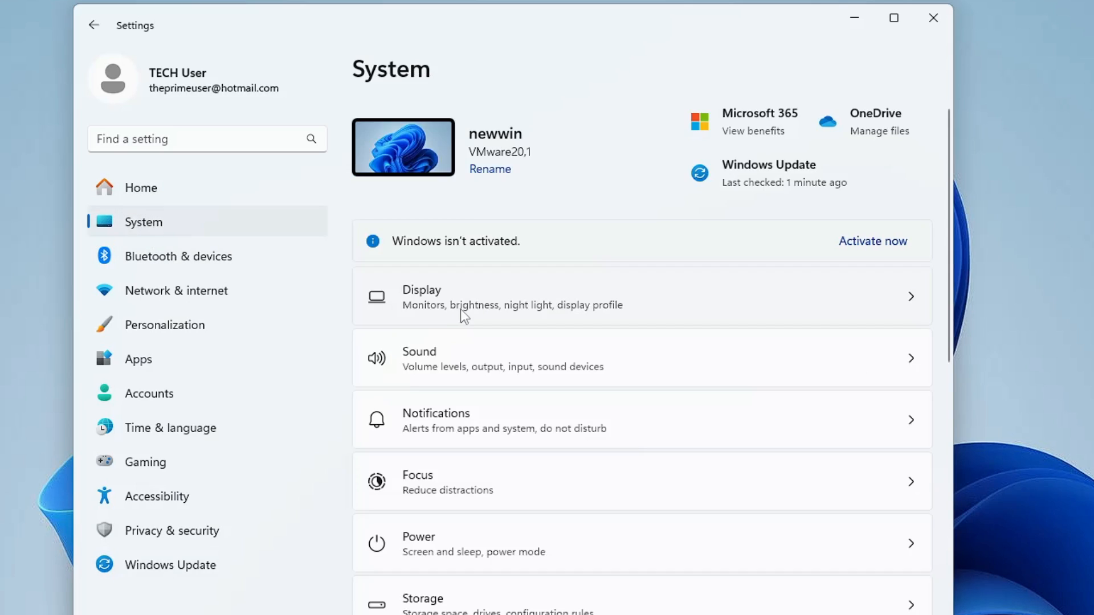
scroll(461, 312, "down", 5)
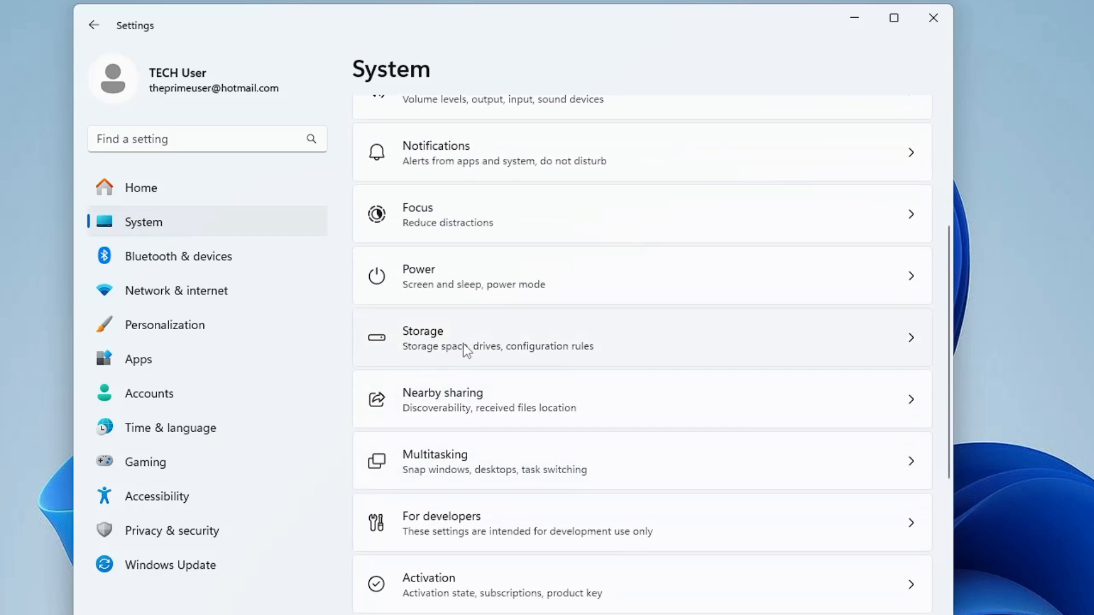
left_click(463, 344)
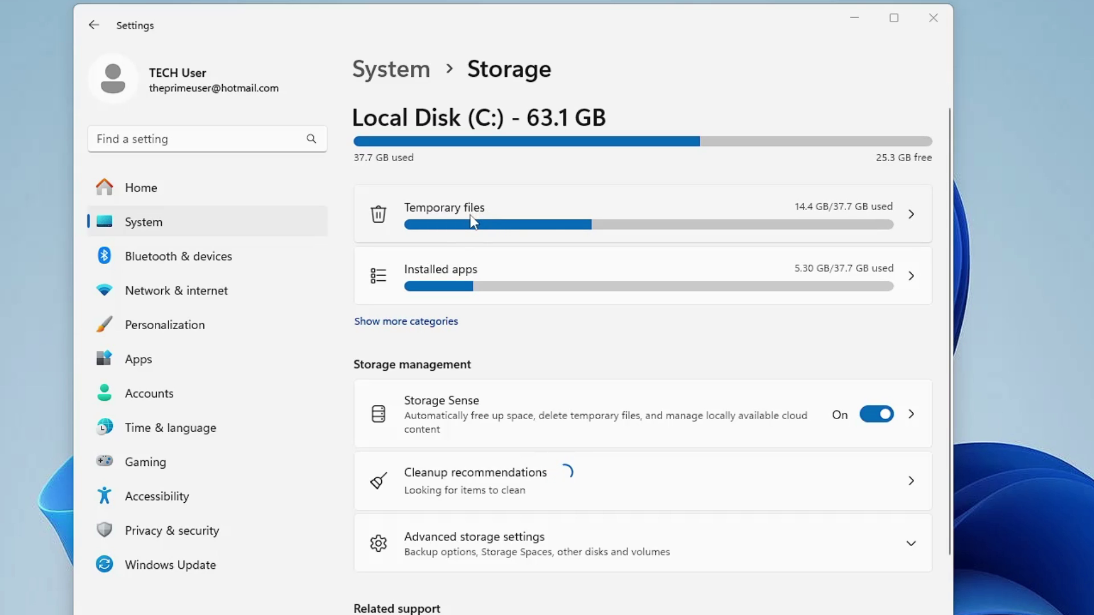
left_click(470, 214)
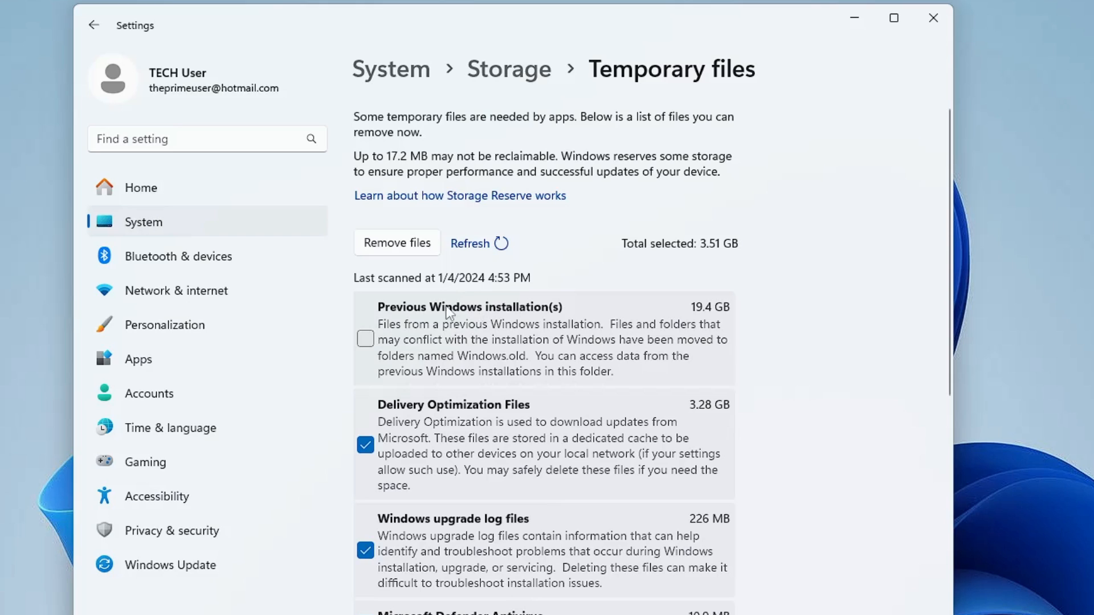
scroll(462, 334, "down", 2)
scroll(445, 384, "down", 2)
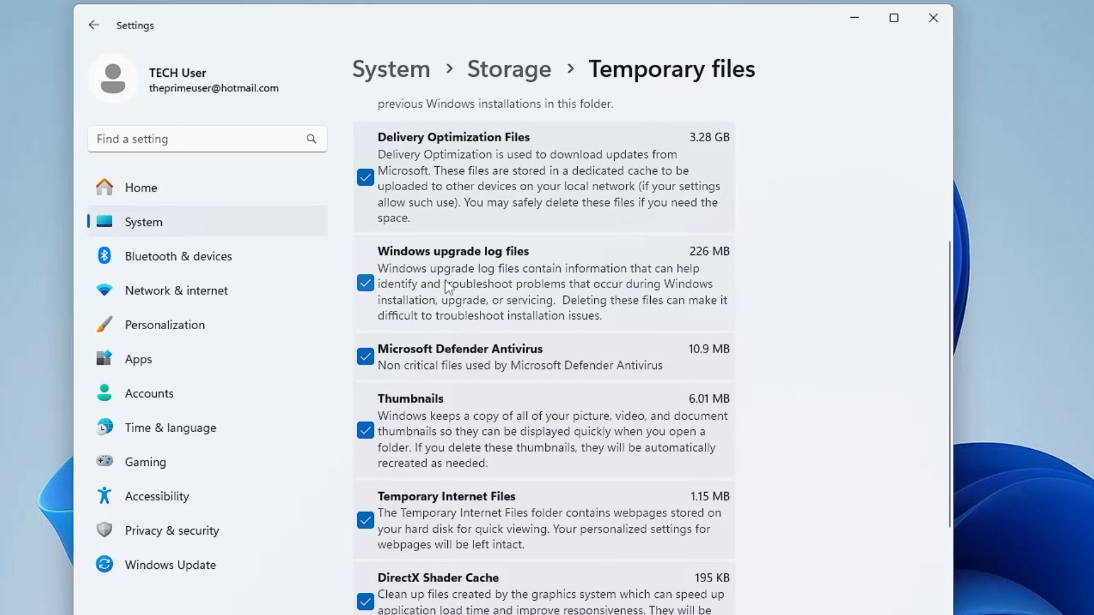
scroll(455, 396, "down", 3)
scroll(456, 396, "down", 3)
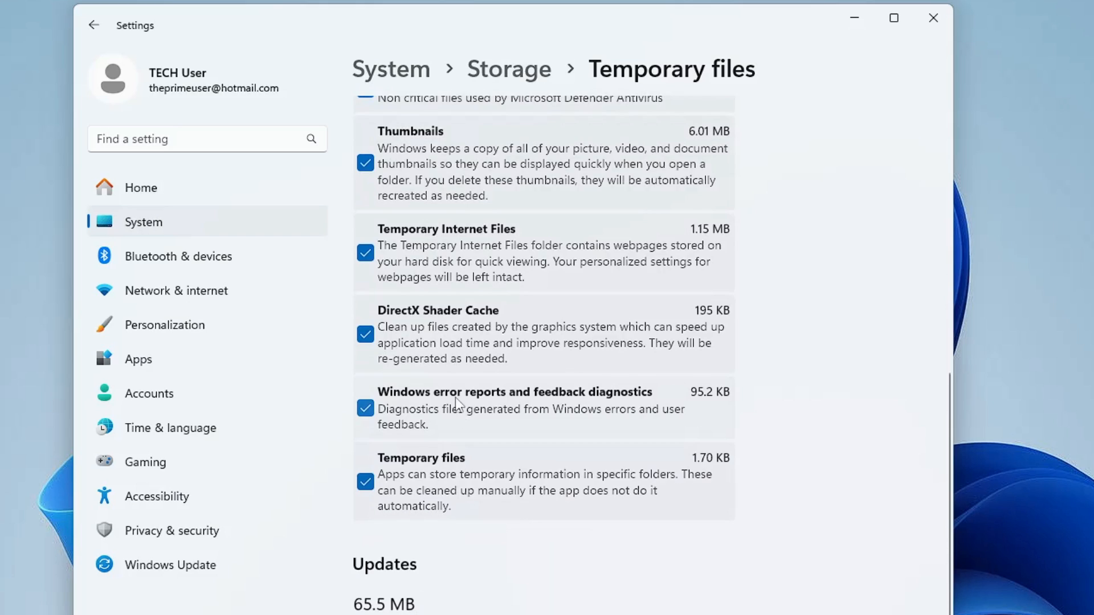
scroll(456, 395, "up", 5)
scroll(456, 395, "up", 3)
Include Previous Windows installation(s) and remove the selected temporary files (~22.9 GB), confirming deletion.
left_click(366, 339)
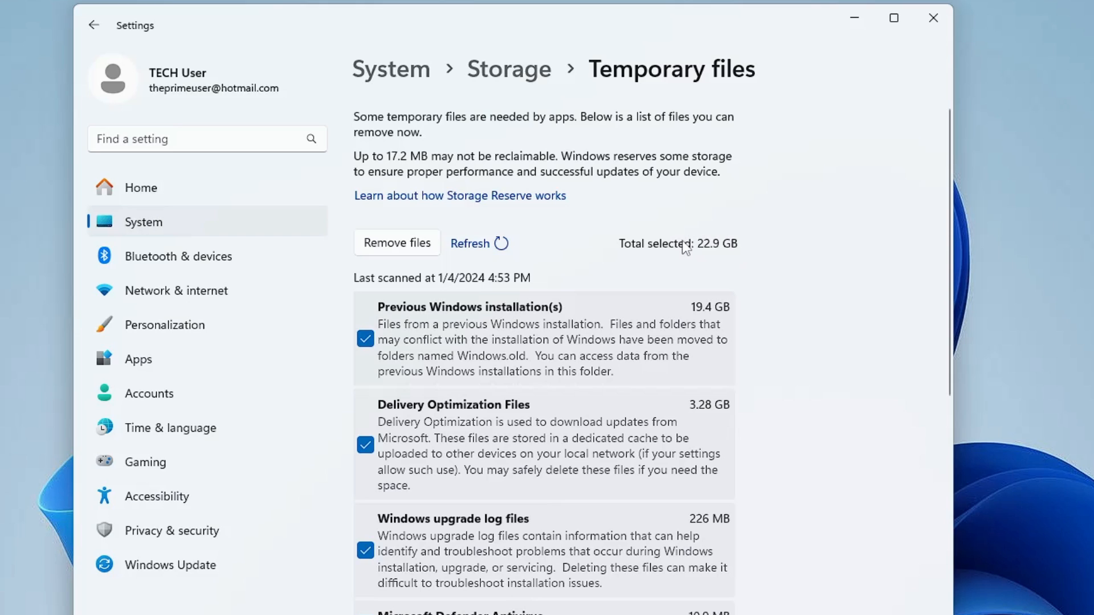
left_click(406, 242)
left_click(445, 400)
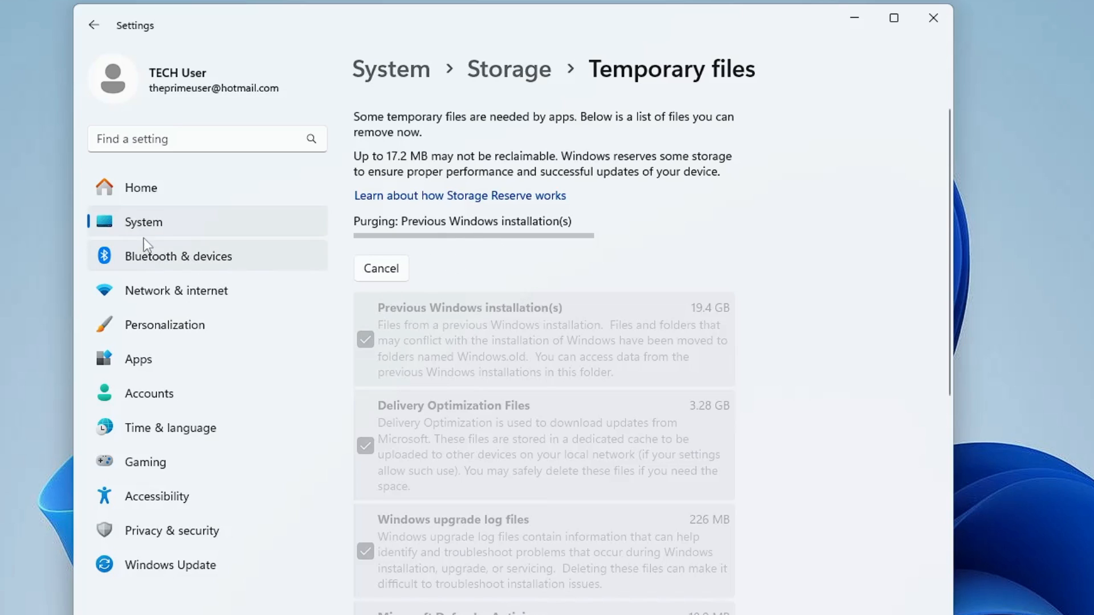
Review Personalization > Colors, nudging the Settings window slightly lower.
left_click(158, 330)
scroll(474, 408, "down", 5)
scroll(461, 427, "down", 5)
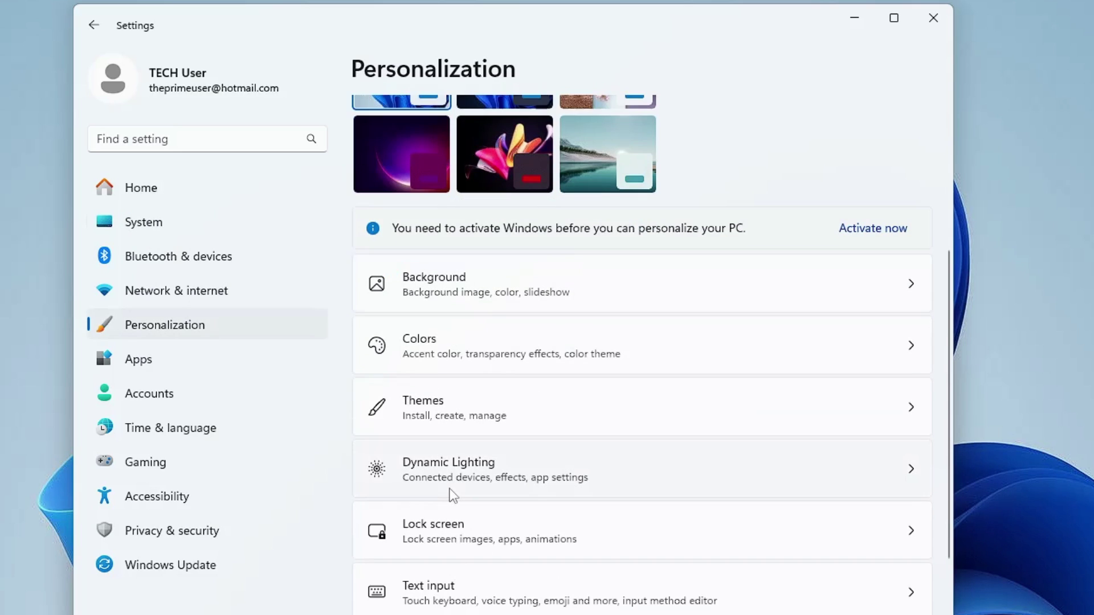
left_click(453, 351)
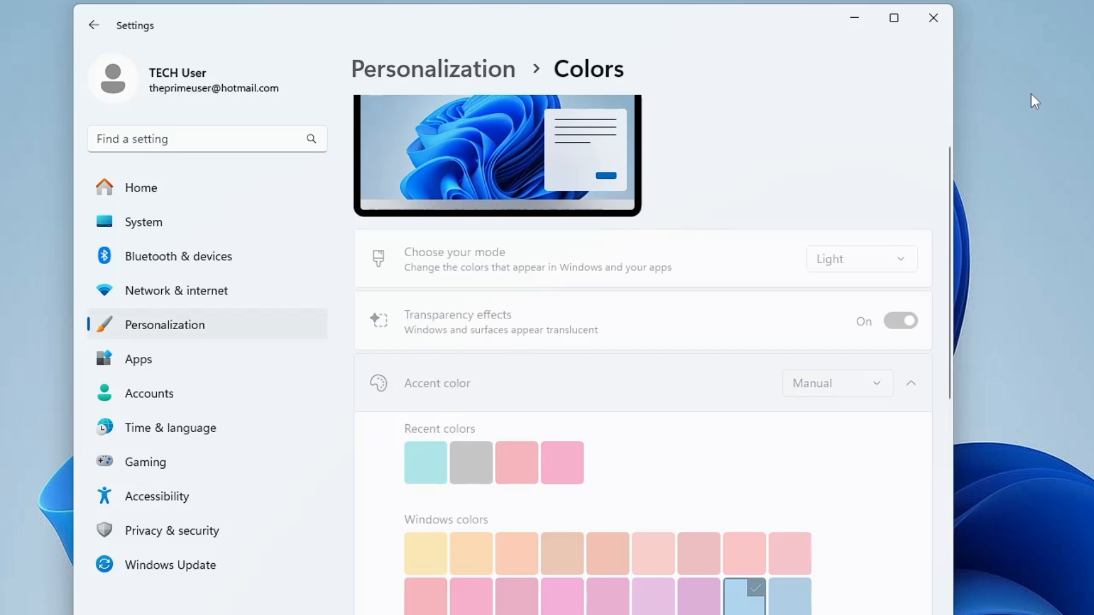
left_click_drag(701, 1, 693, 23)
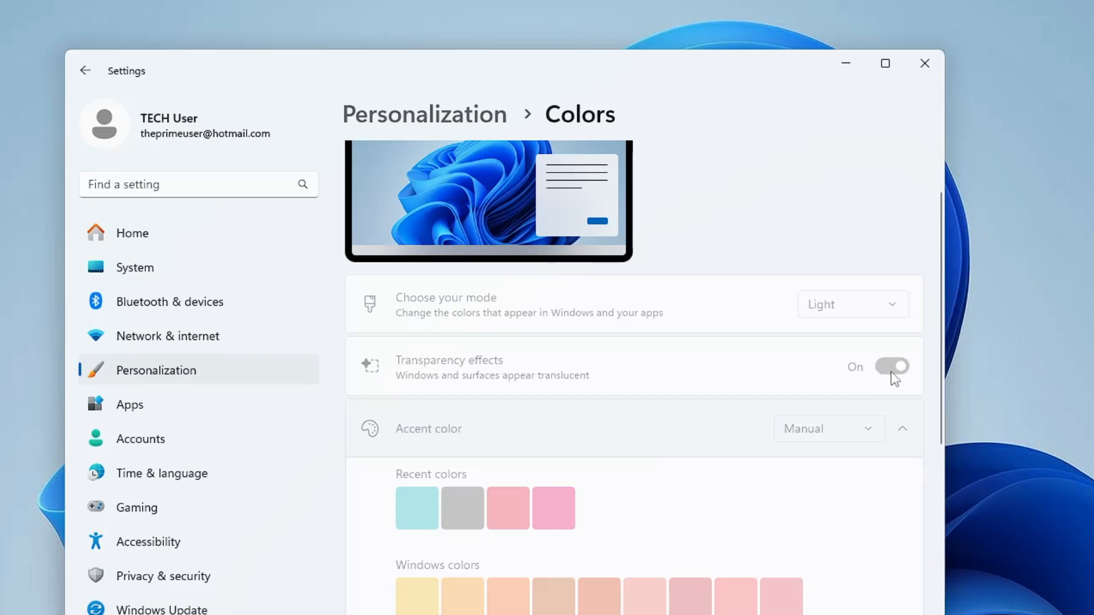
From Apps > Installed apps, uninstall Clipchamp – Video Editor and confirm.
left_click(128, 408)
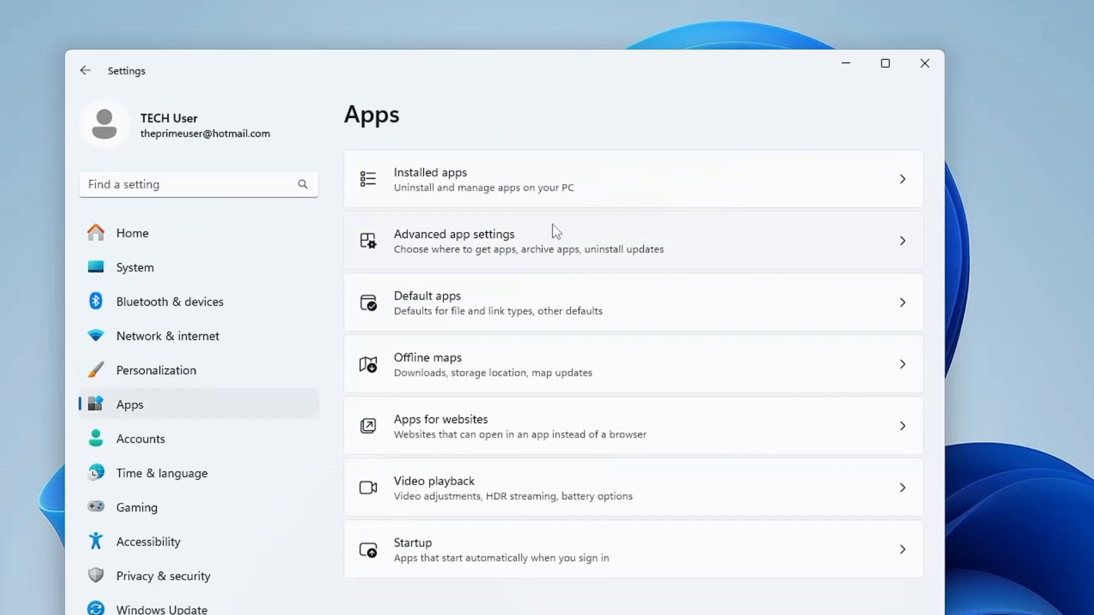
left_click(569, 195)
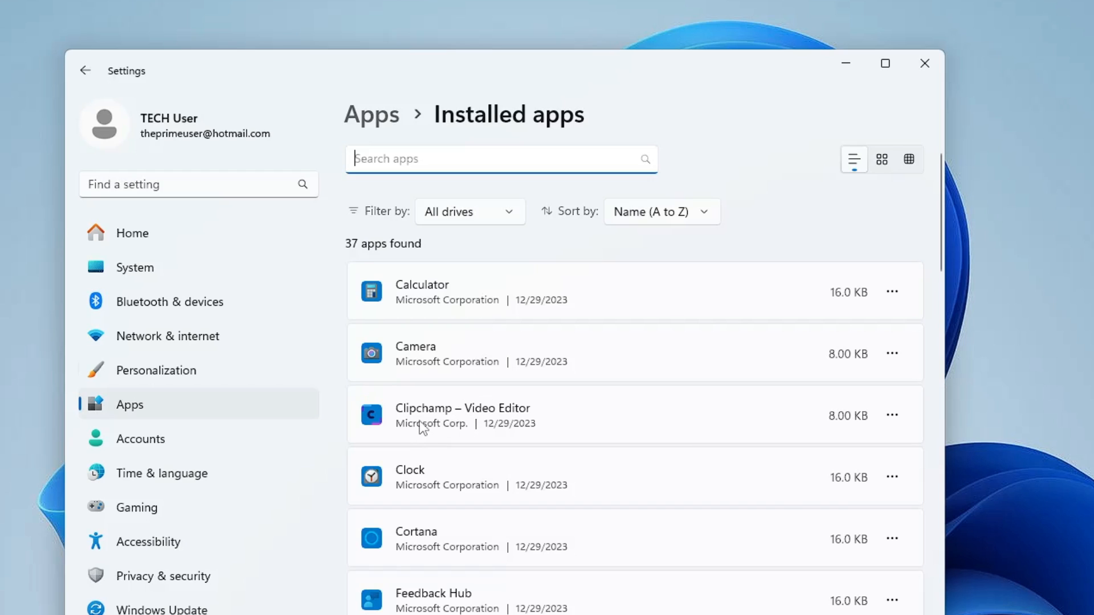
left_click(893, 418)
left_click(894, 417)
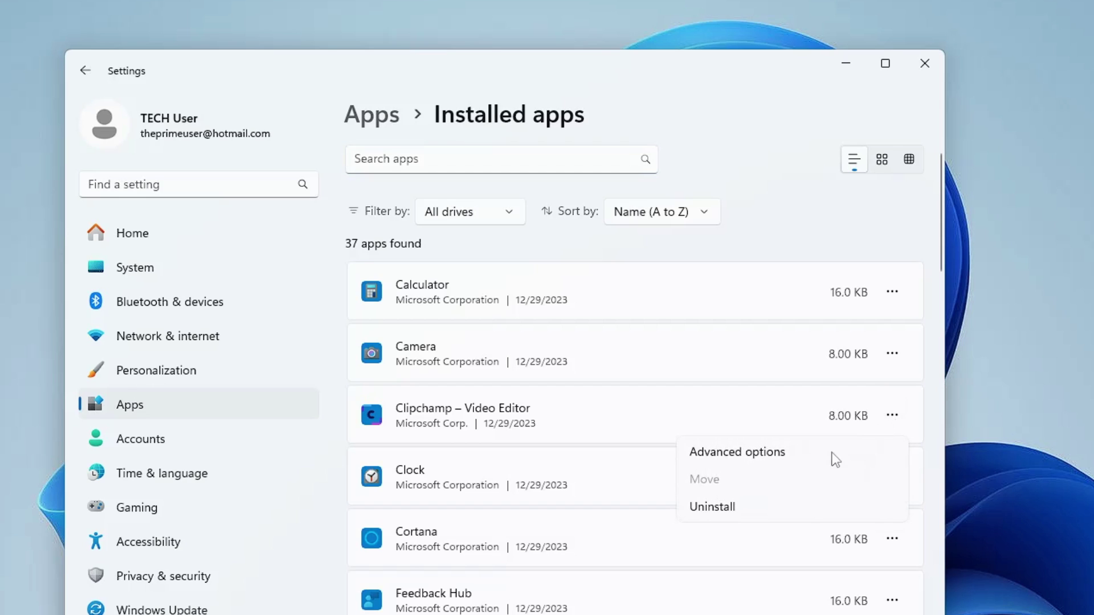
left_click(719, 505)
left_click(855, 508)
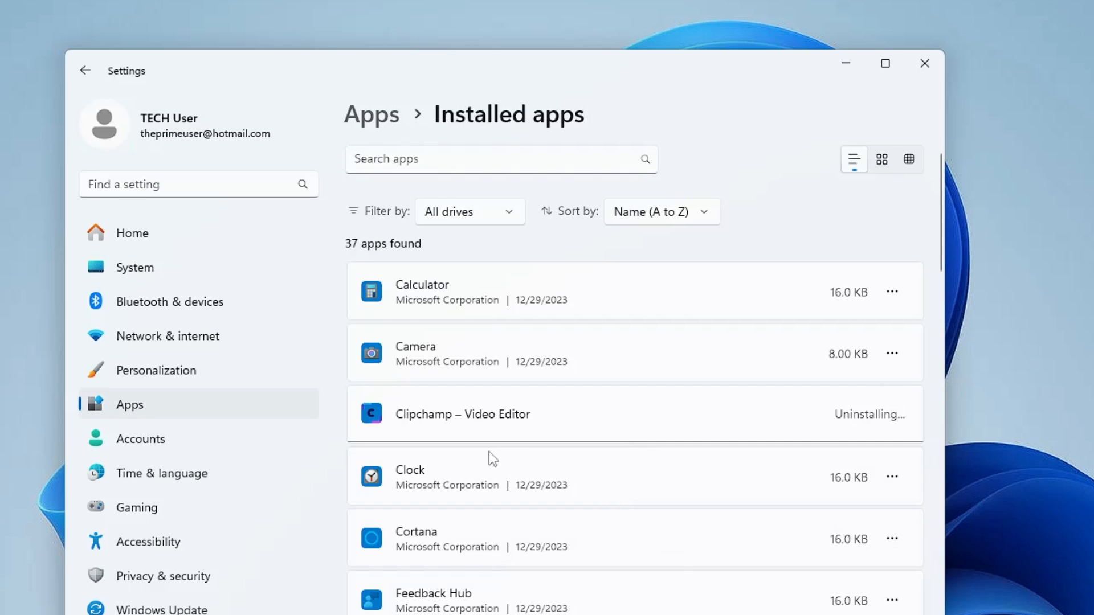
scroll(455, 519, "down", 1)
scroll(456, 518, "down", 1)
scroll(456, 519, "down", 1)
scroll(456, 520, "down", 2)
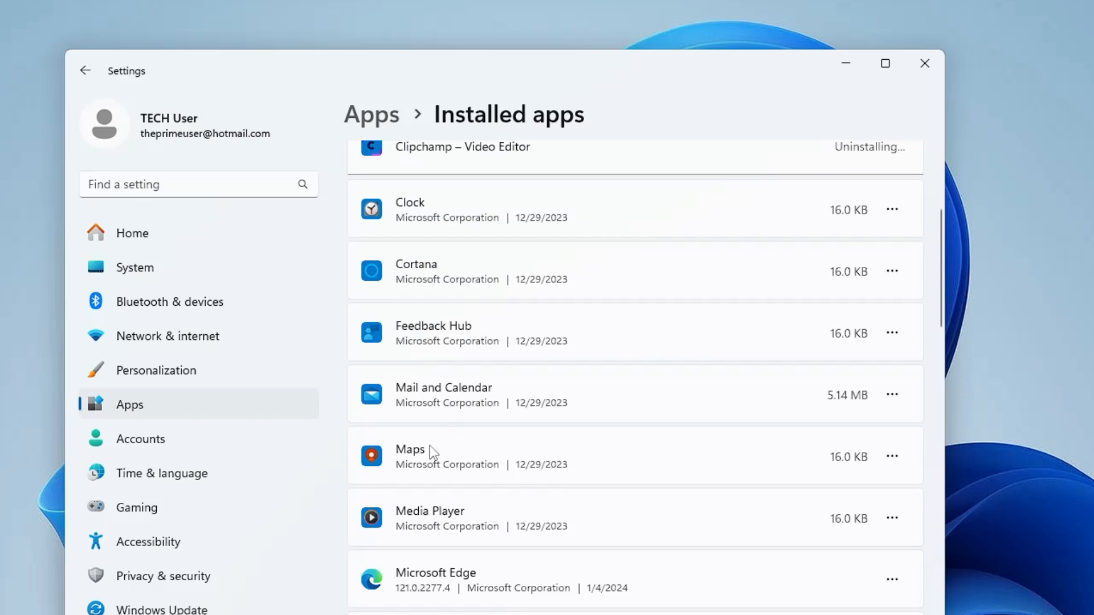
scroll(435, 460, "down", 2)
scroll(434, 460, "down", 1)
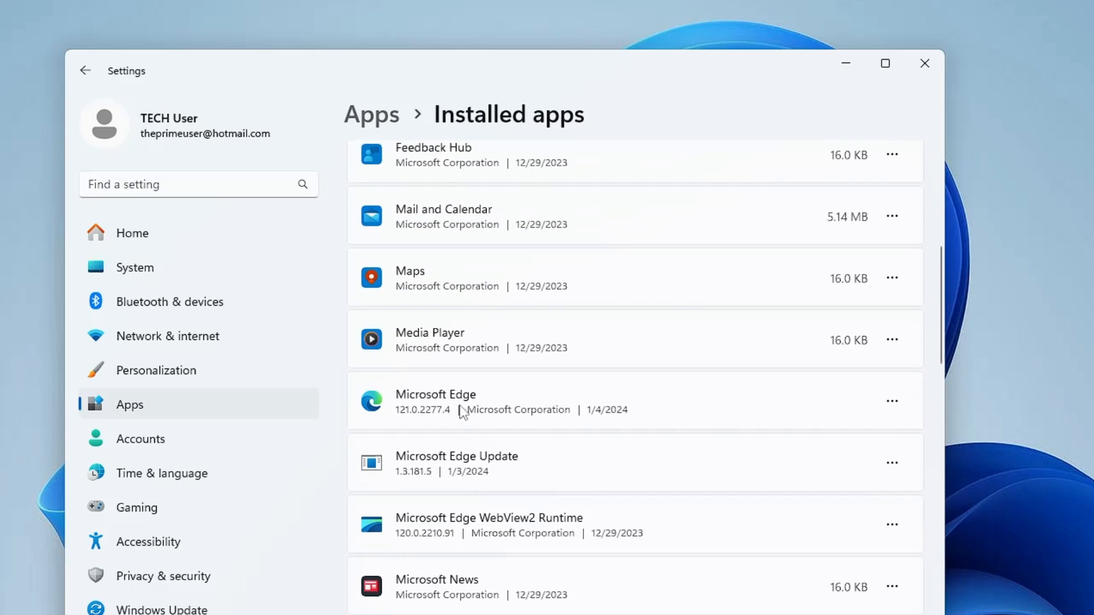
Look through the remaining installed apps, checking the options for Microsoft Edge.
left_click(891, 401)
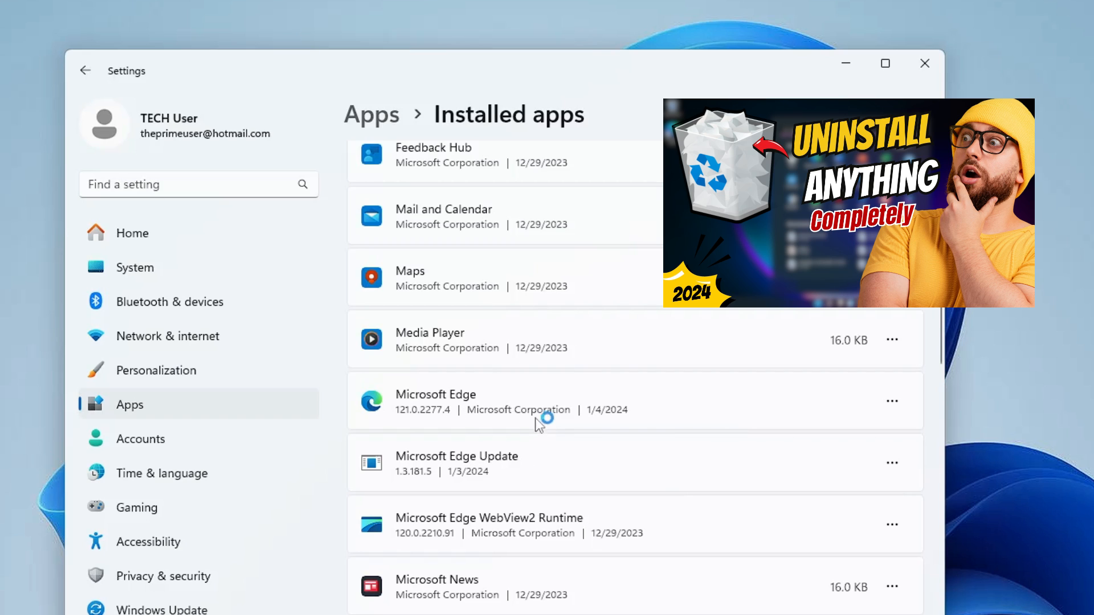
left_click(472, 411)
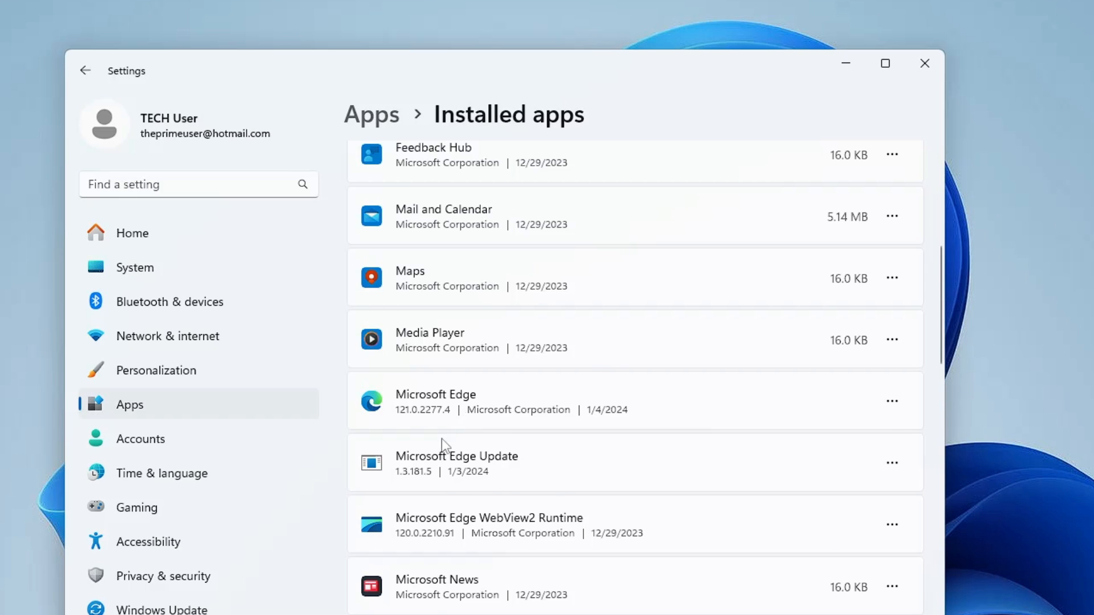
scroll(440, 444, "down", 3)
scroll(443, 568, "down", 2)
scroll(444, 568, "down", 2)
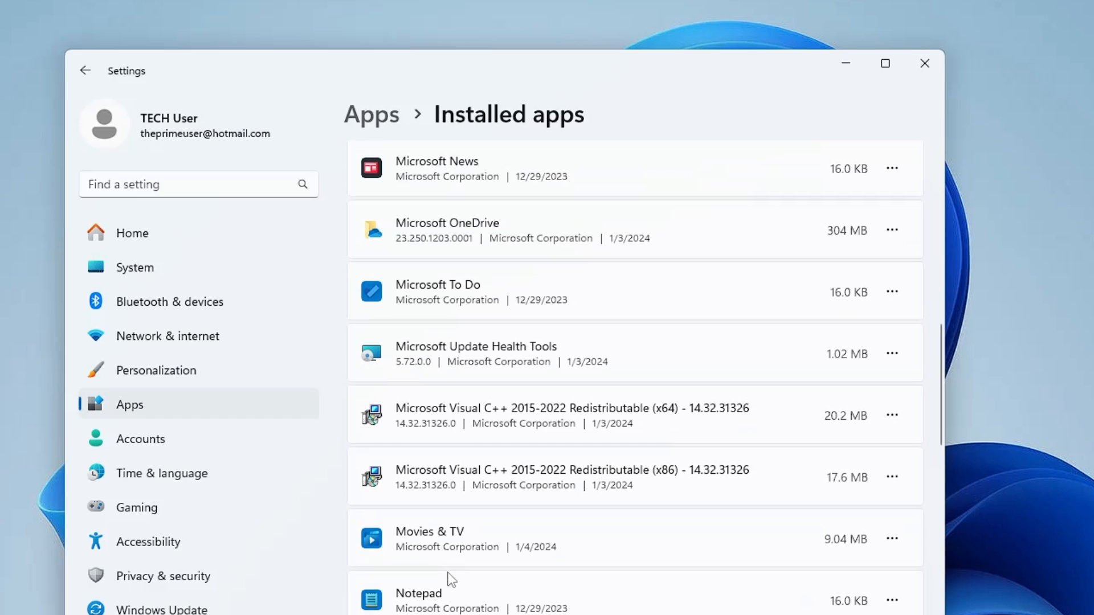
scroll(448, 573, "down", 2)
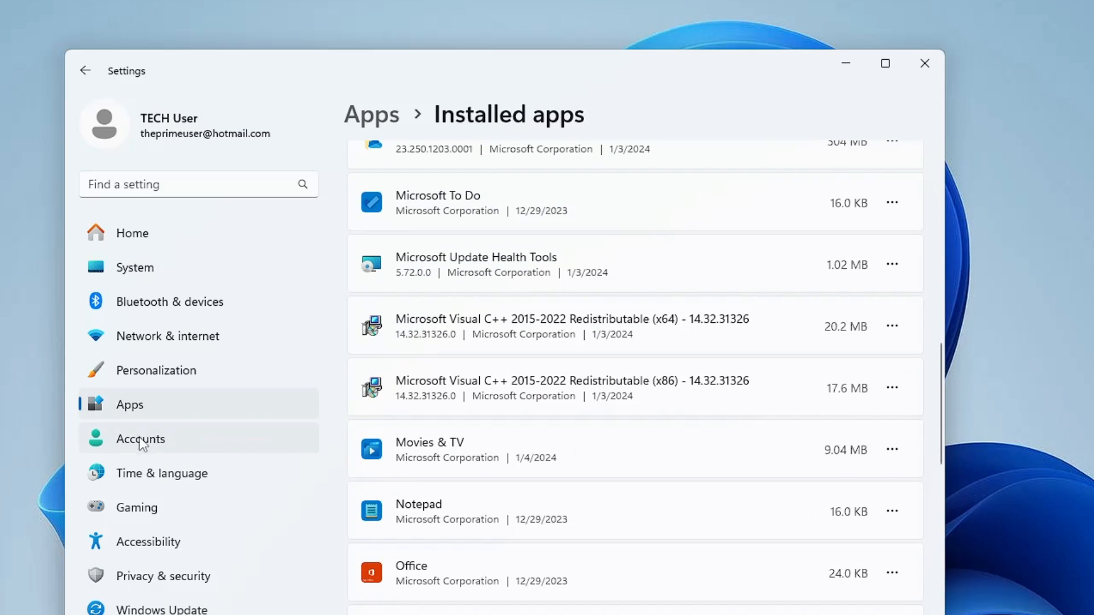
In Privacy & security > General, switch off advertising ID, language list, app-launch tracking and the remaining toggles.
left_click(154, 580)
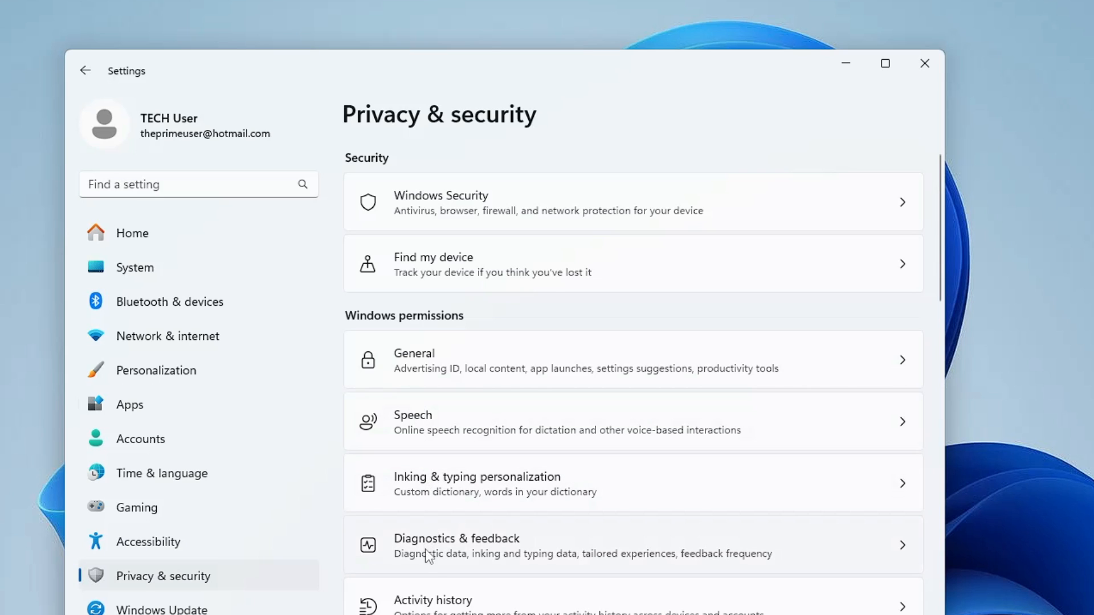
left_click(474, 369)
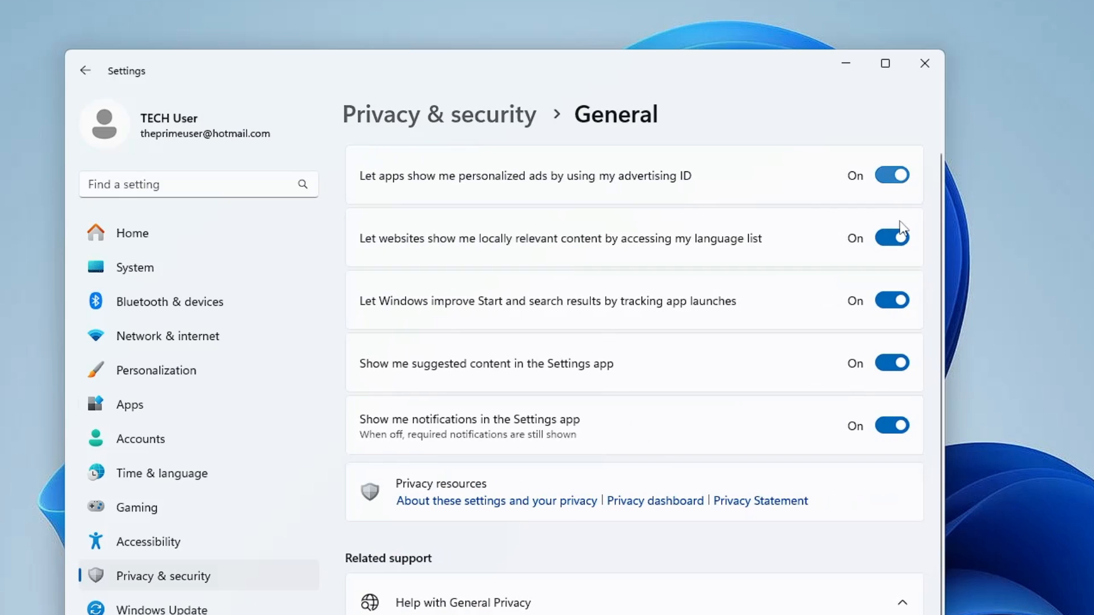
left_click(892, 175)
left_click(893, 237)
left_click(891, 364)
left_click(892, 426)
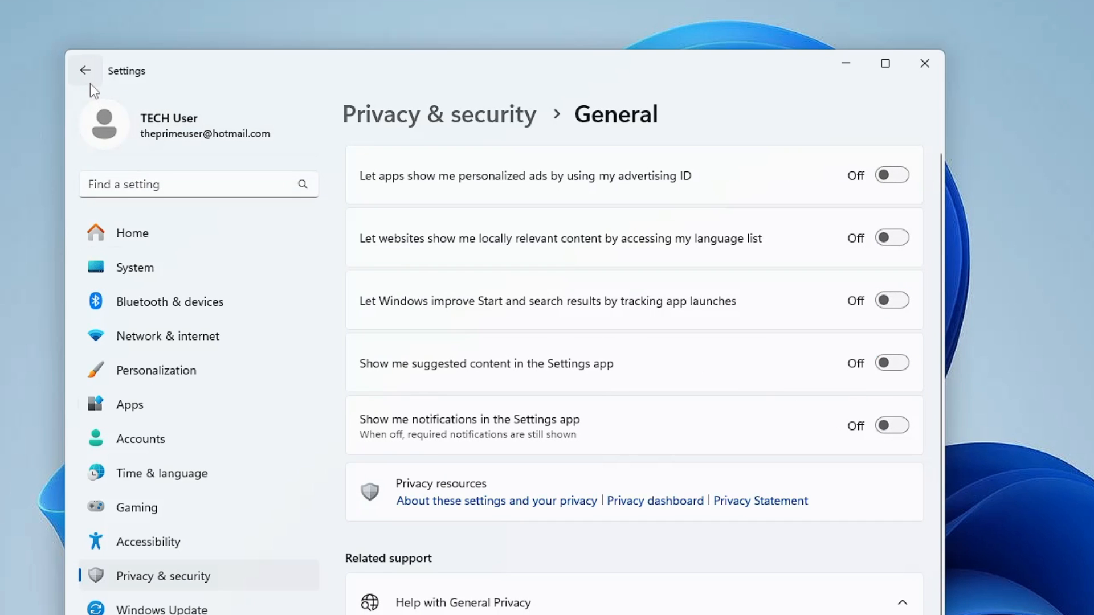
key("alt+Left")
left_click(475, 417)
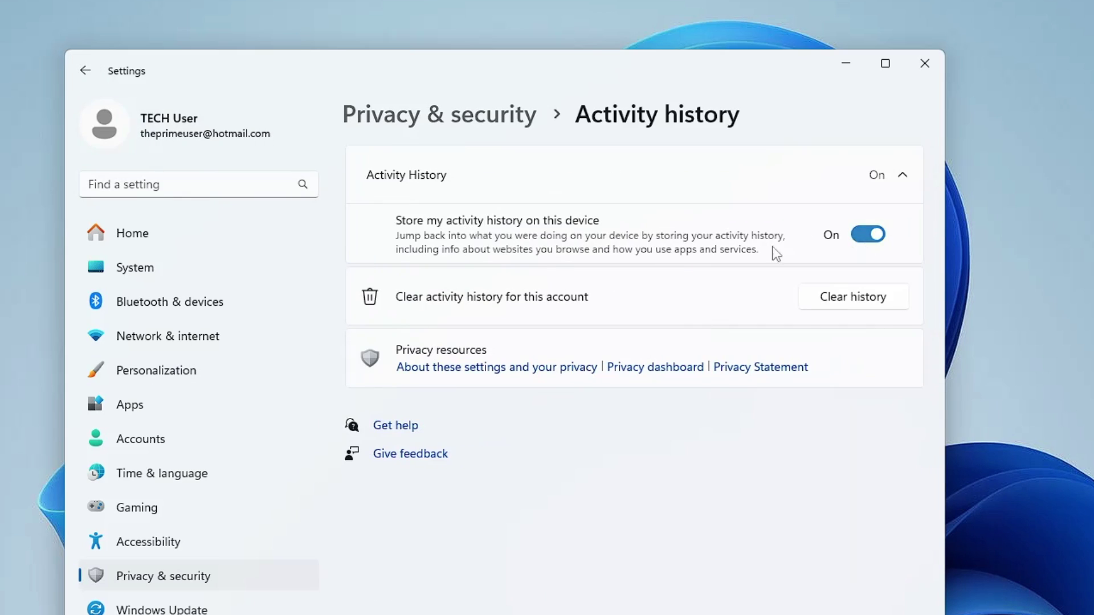
key("alt+Left")
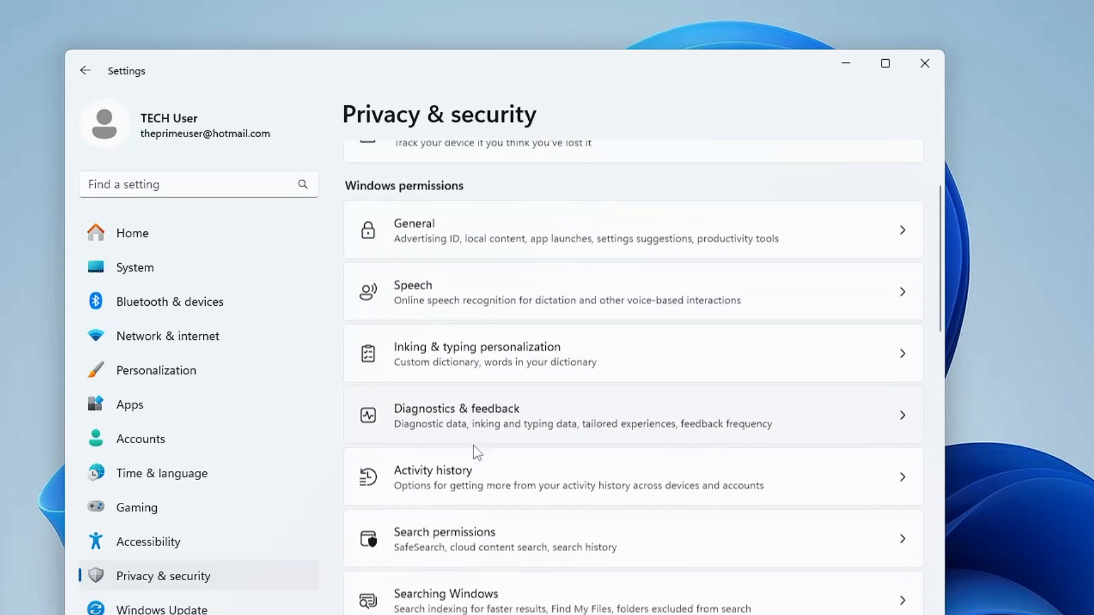
scroll(472, 445, "down", 3)
scroll(472, 444, "down", 3)
scroll(427, 445, "down", 2)
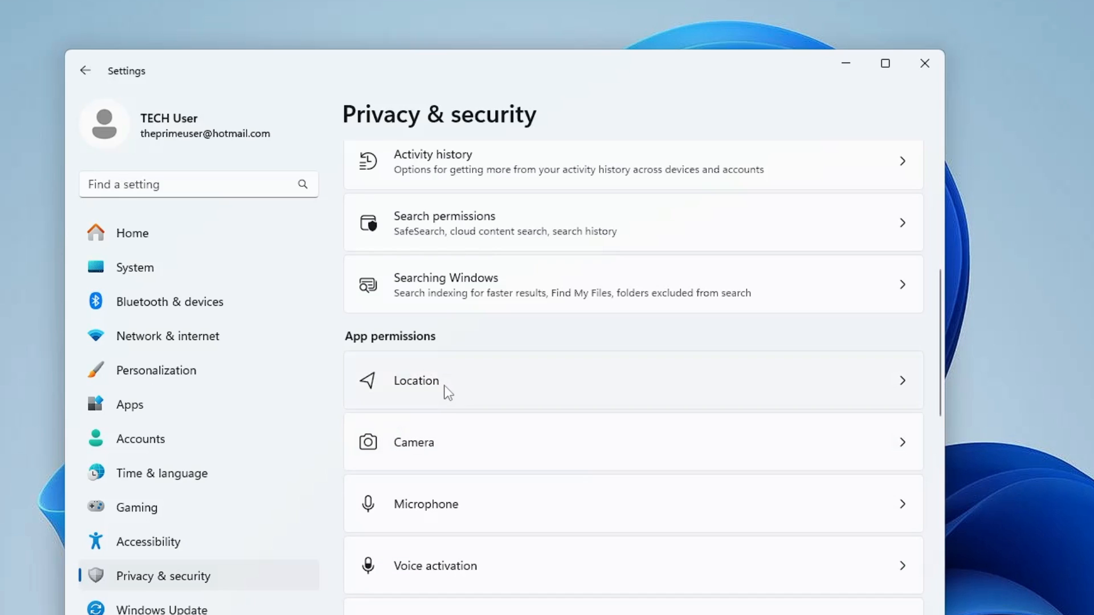
Turn off Location services and Radio control access in their permission pages.
left_click(489, 388)
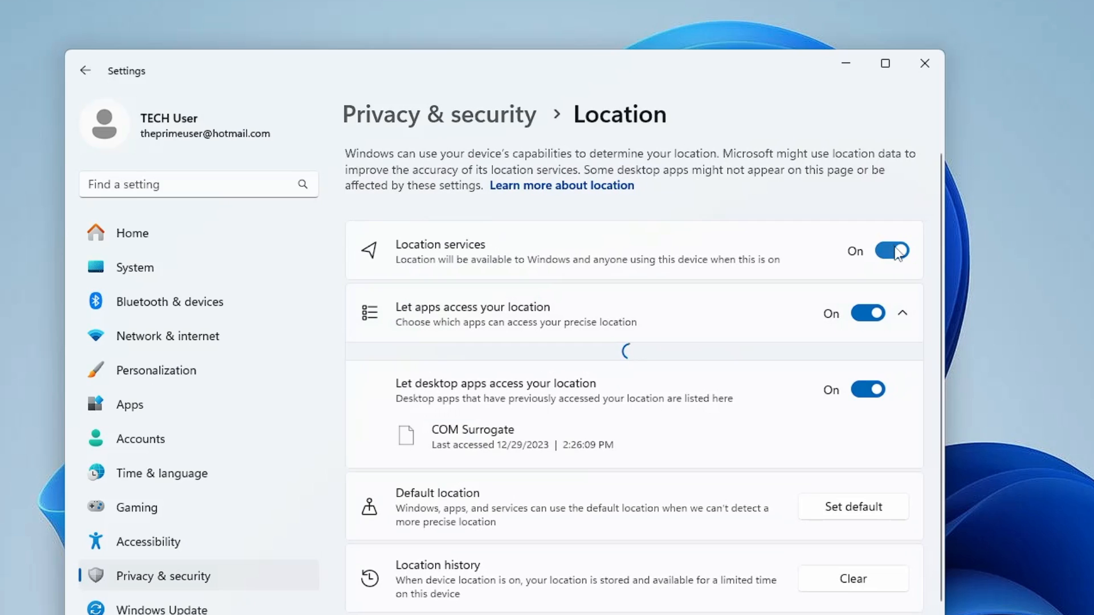
left_click(889, 250)
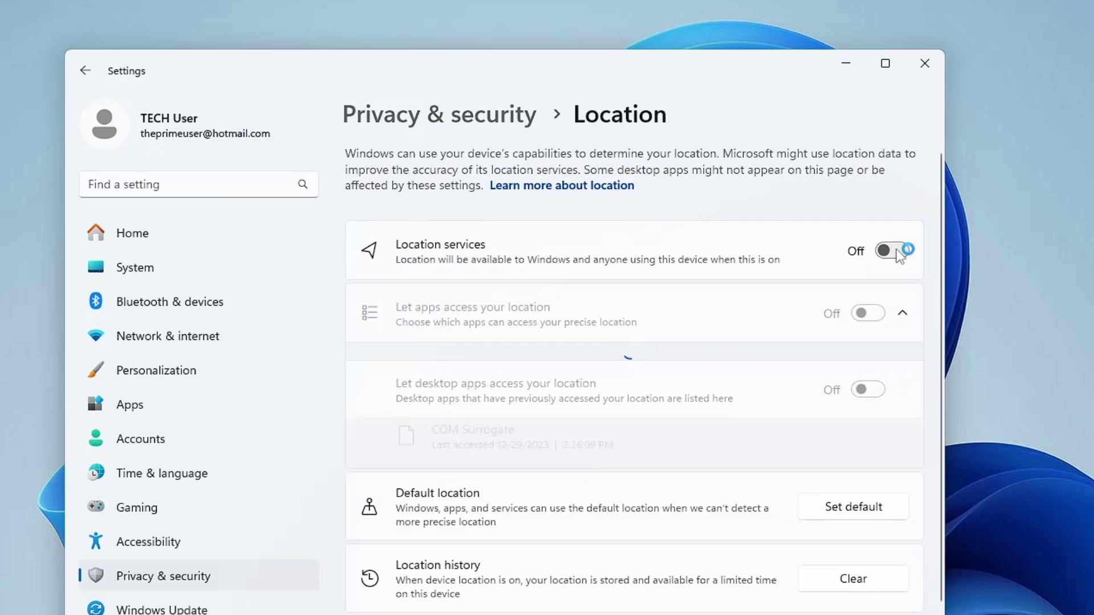
left_click(85, 70)
scroll(420, 451, "down", 4)
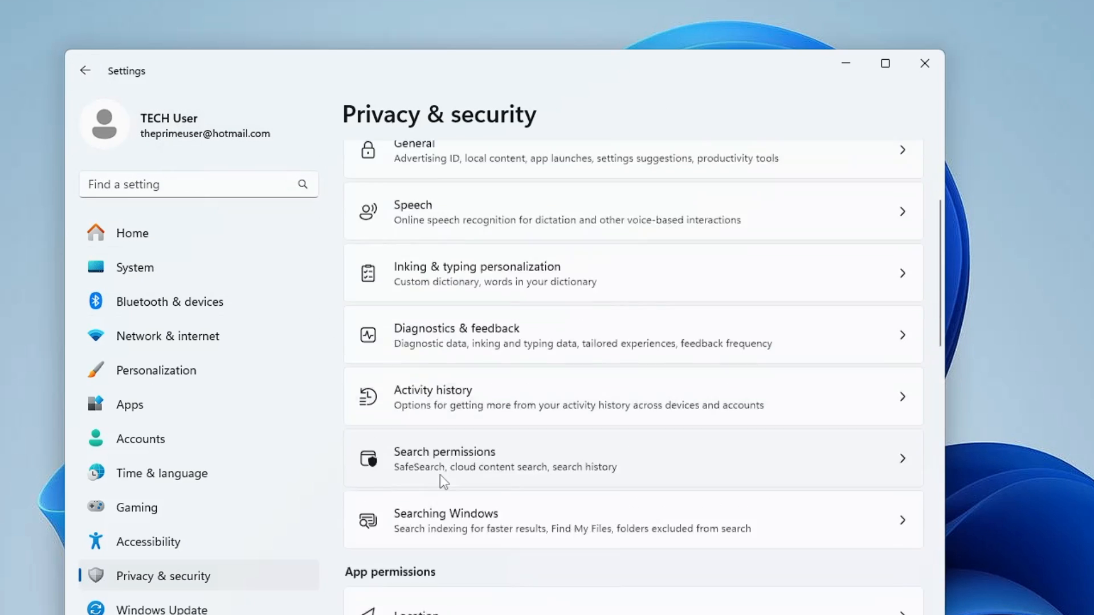
scroll(441, 475, "down", 3)
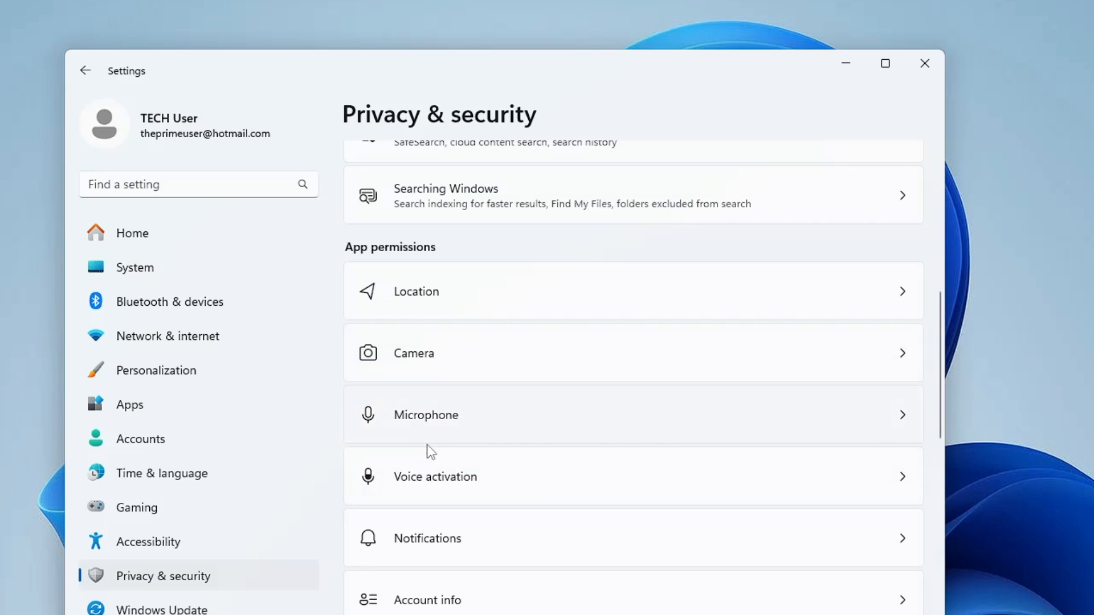
scroll(431, 451, "down", 2)
scroll(427, 440, "down", 2)
scroll(423, 456, "down", 1)
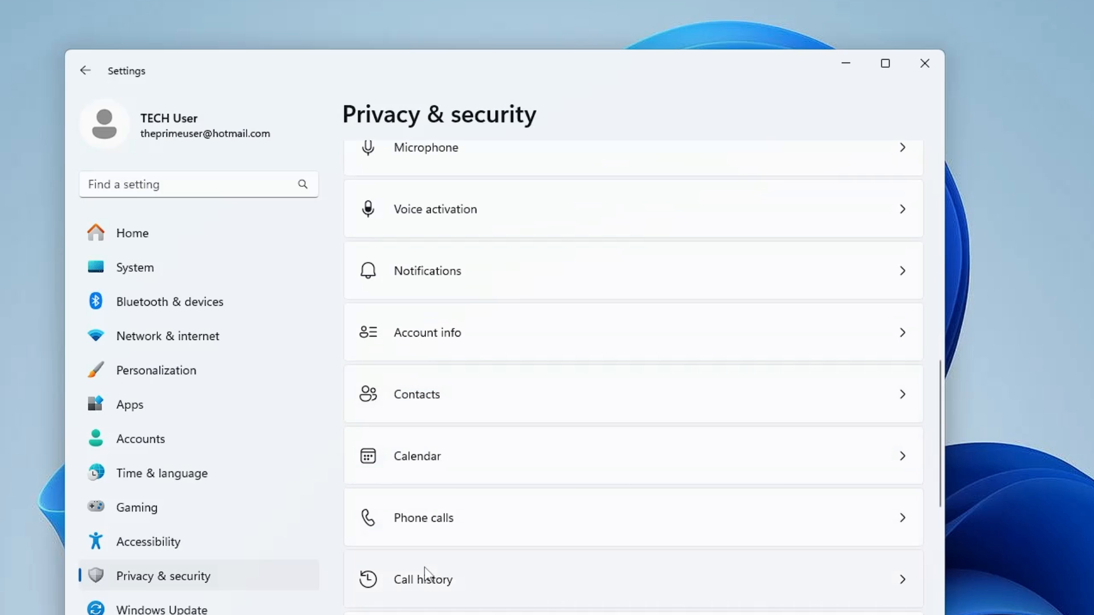
scroll(425, 568, "down", 2)
scroll(454, 598, "down", 1)
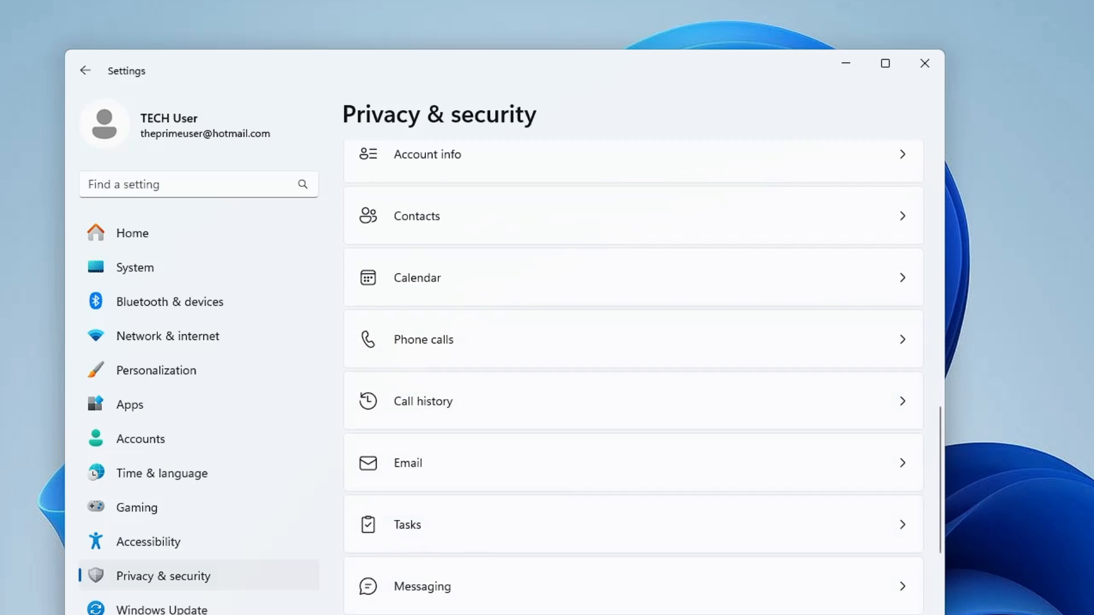
scroll(459, 548, "down", 2)
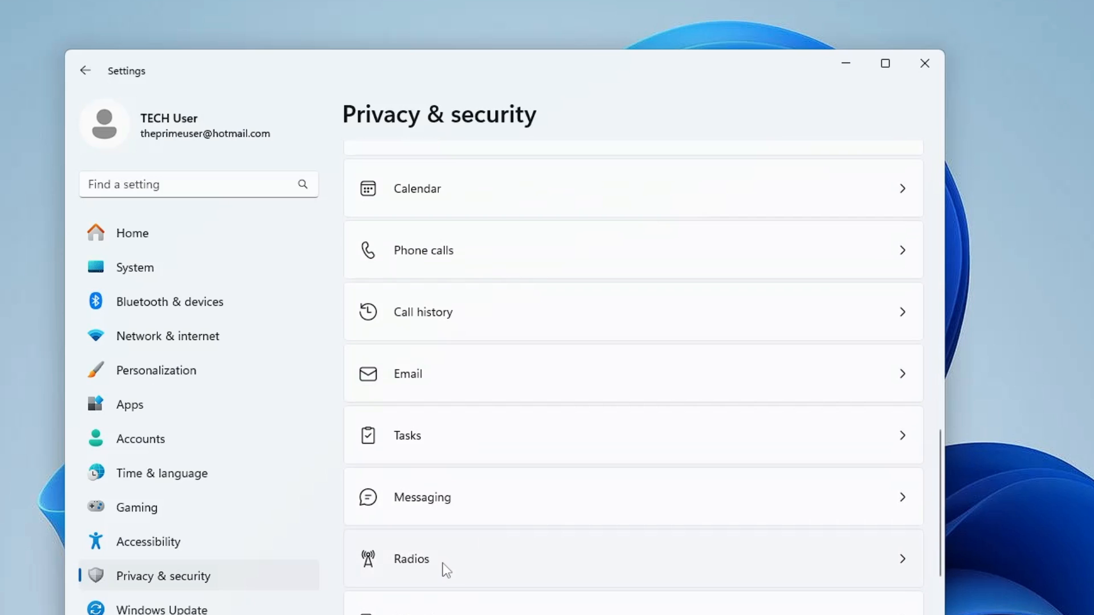
left_click(476, 565)
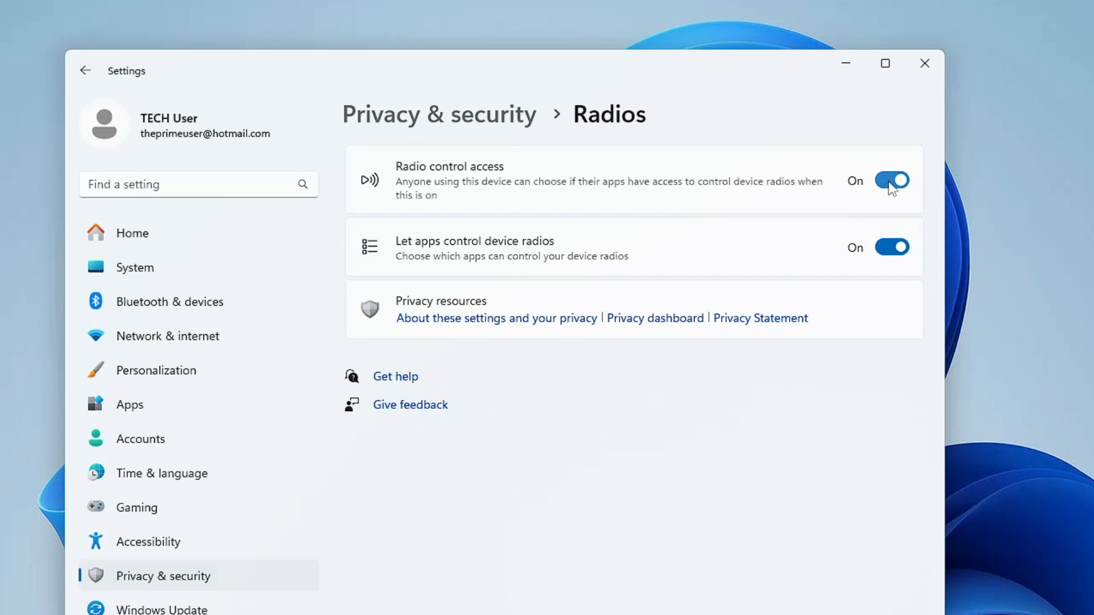
left_click(892, 181)
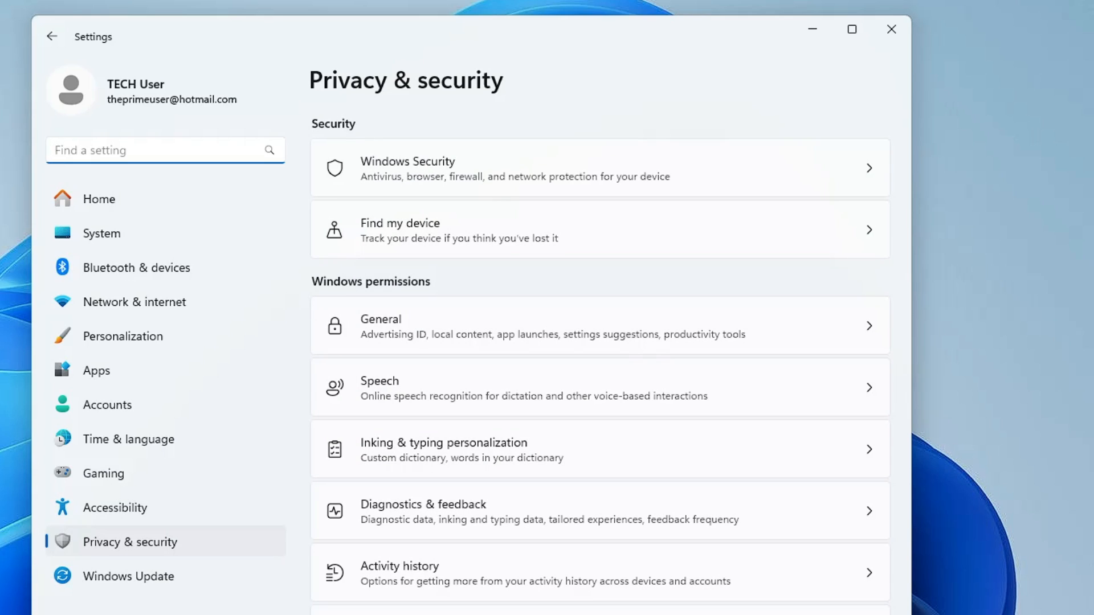
type("game")
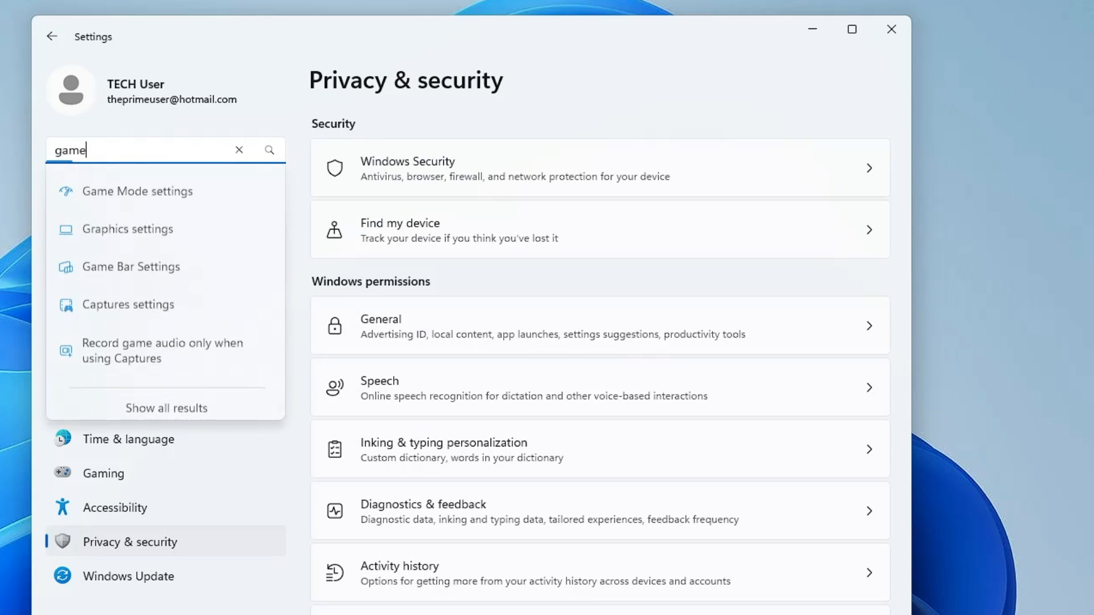
Check Game Mode and Game Bar settings via search, then go to Graphics under Related settings.
left_click(139, 187)
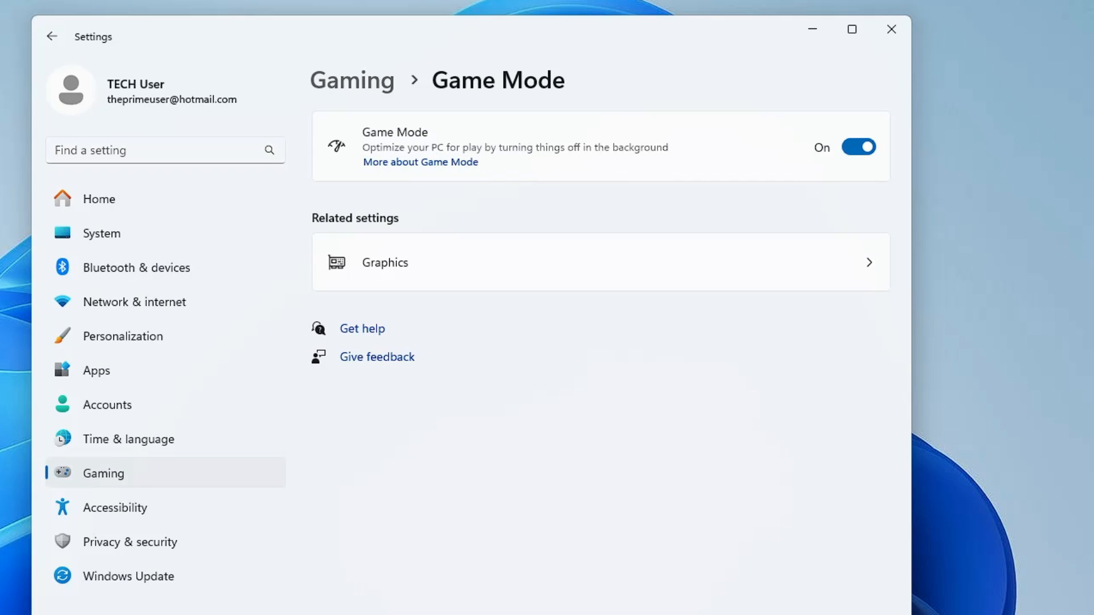
left_click(154, 150)
type("xbox")
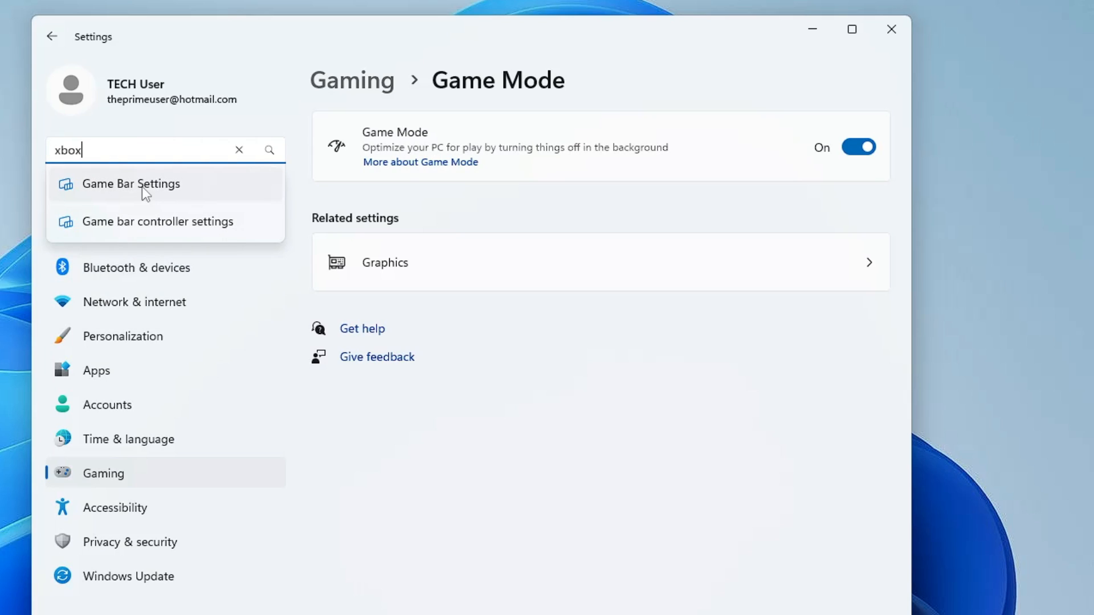
left_click(142, 186)
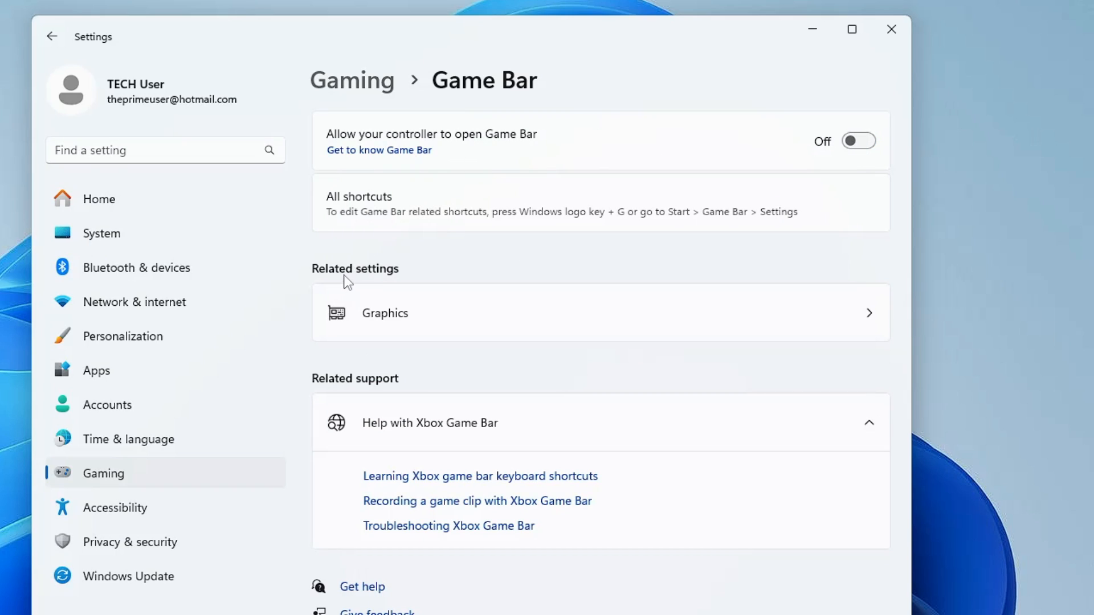
left_click(427, 315)
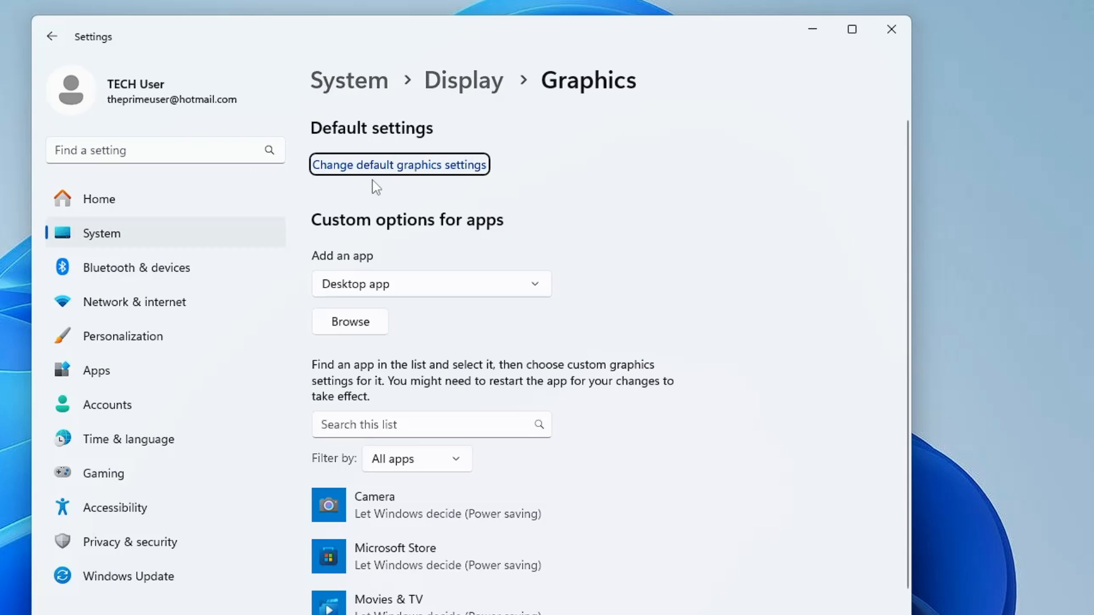
Confirm Optimizations for windowed games is Off in default graphics settings, then close Settings.
left_click(372, 171)
left_click(432, 168)
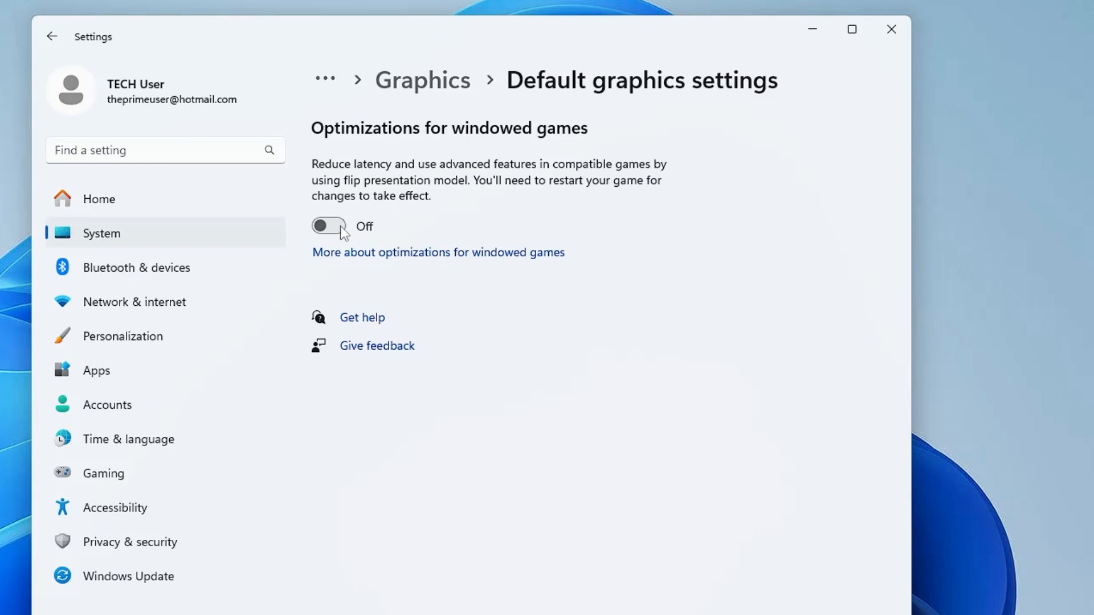
left_click(891, 29)
Launch System Properties from search and bring up Performance Options from the Advanced tab.
left_click(500, 602)
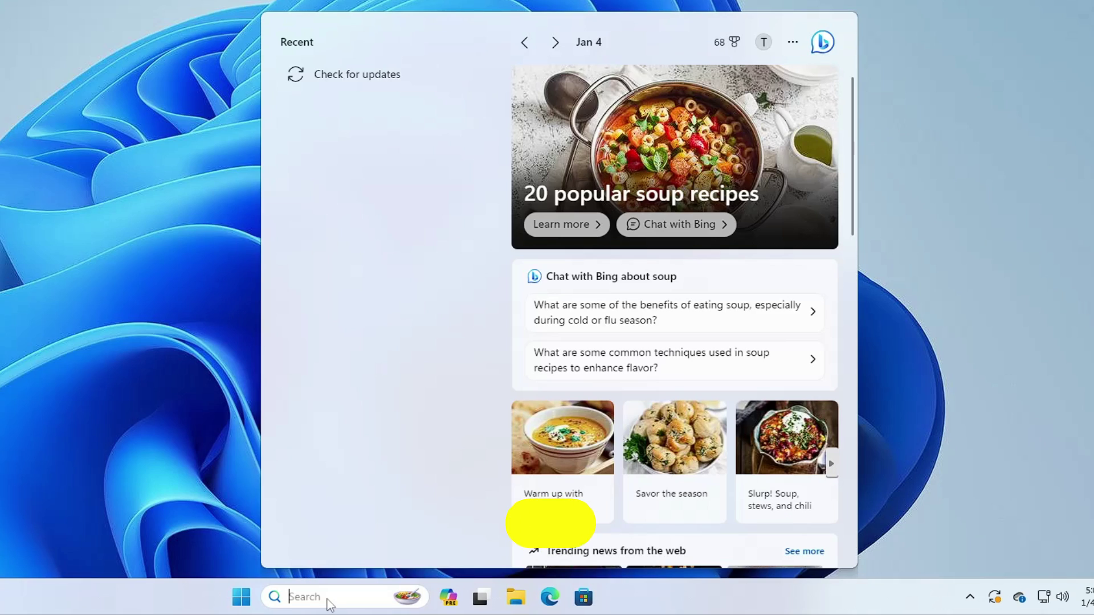
type("sysd")
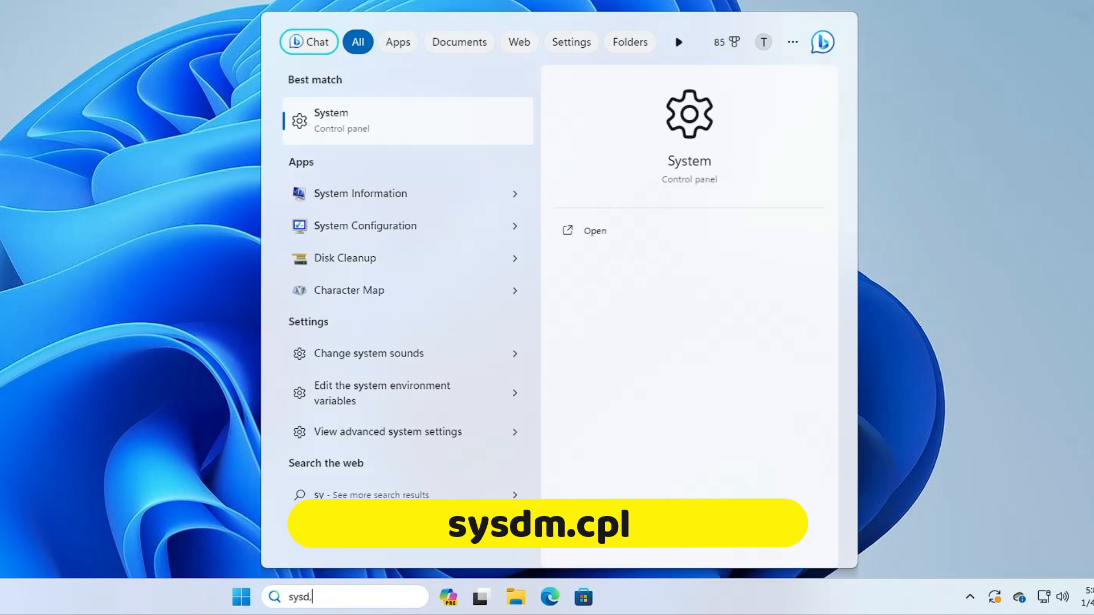
type("m.cpl")
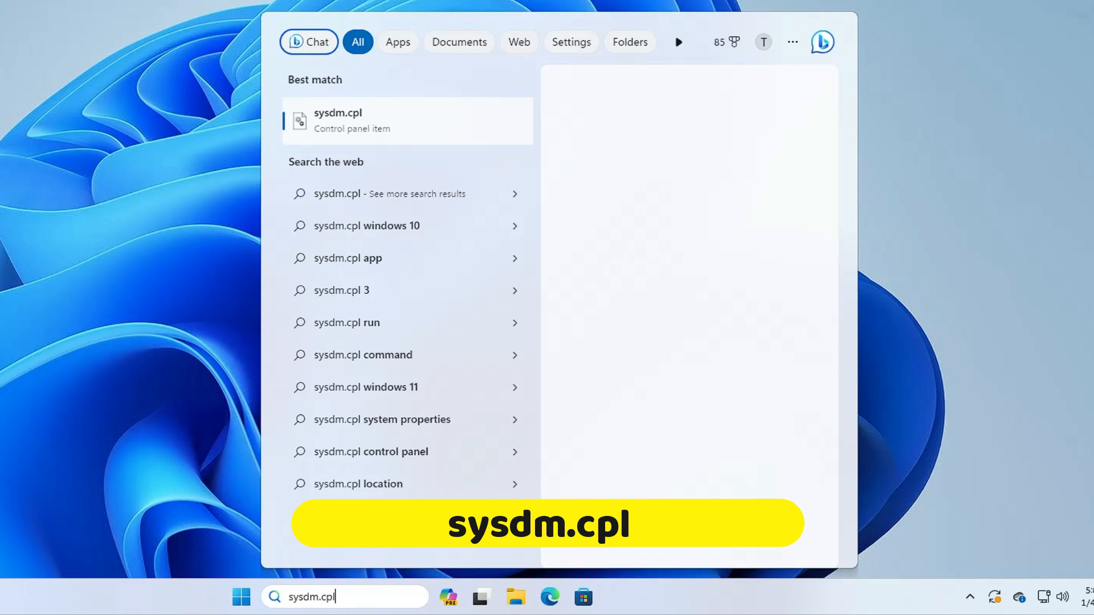
key("Return")
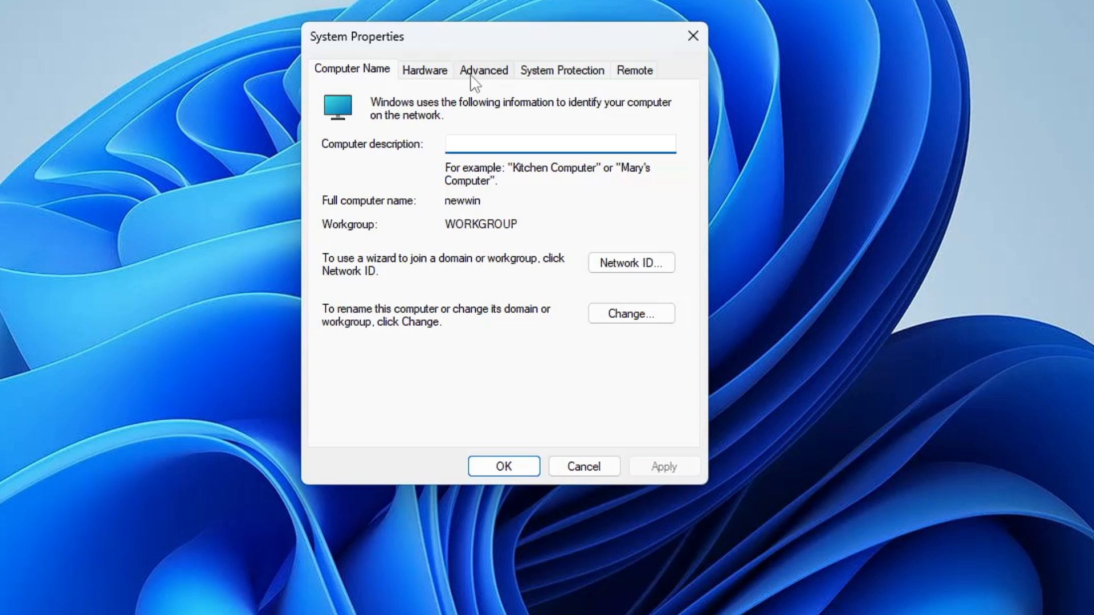
left_click(484, 70)
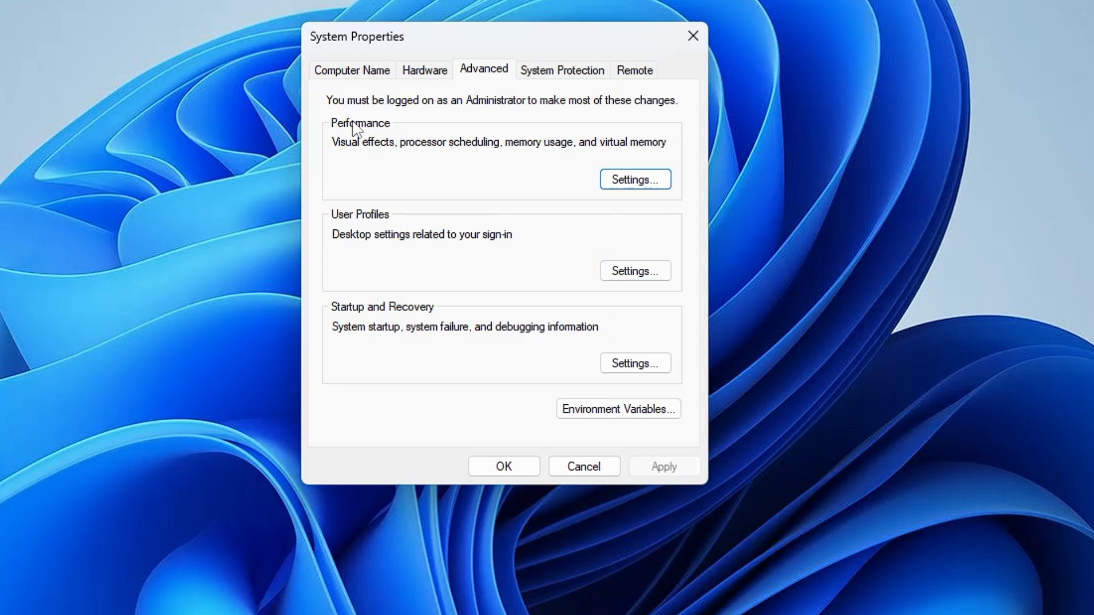
left_click(635, 179)
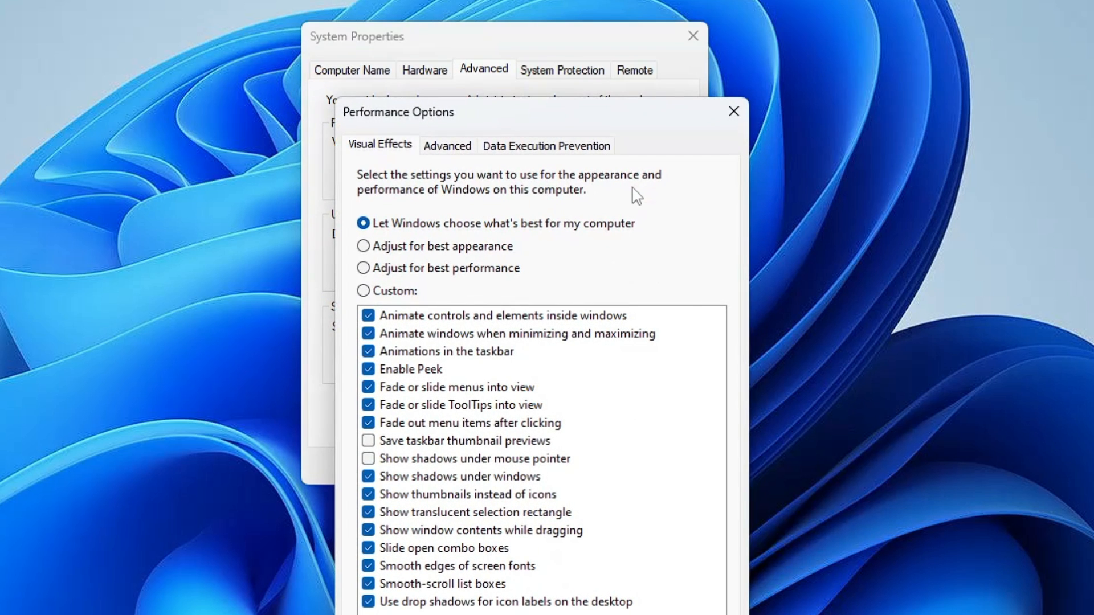
left_click_drag(517, 116, 516, 30)
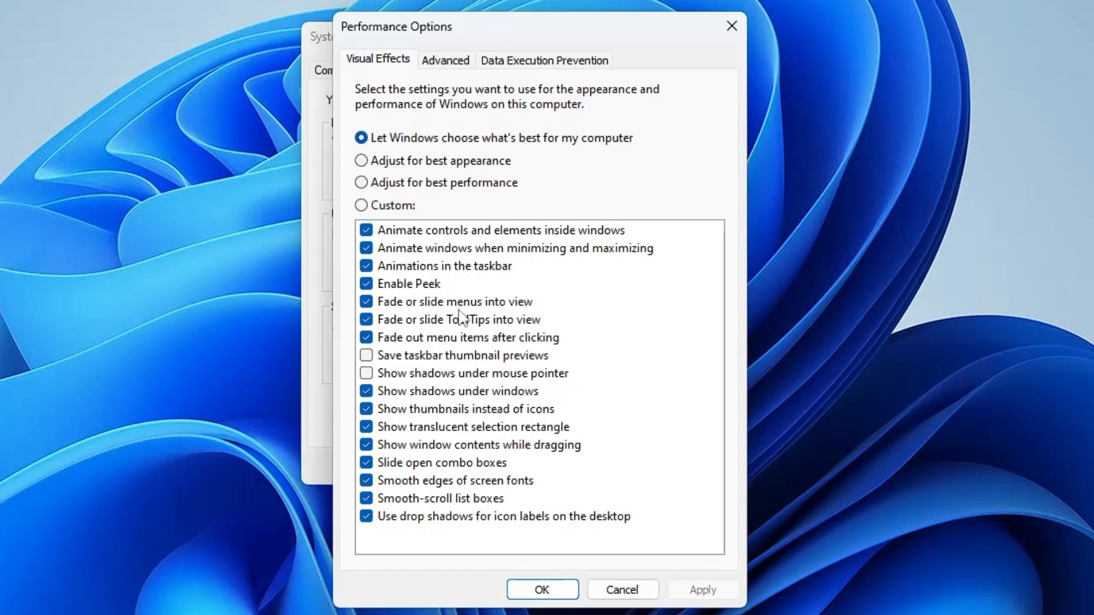
Choose Adjust for best performance, keep Smooth edges of screen fonts and Show thumbnails instead of icons, and apply.
left_click(361, 182)
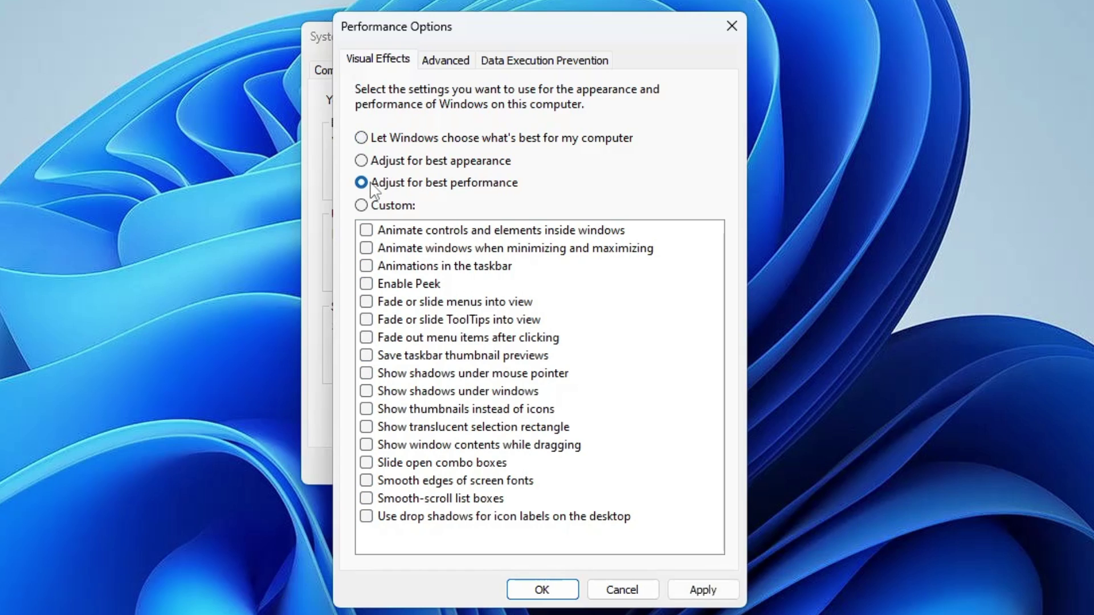
left_click(365, 481)
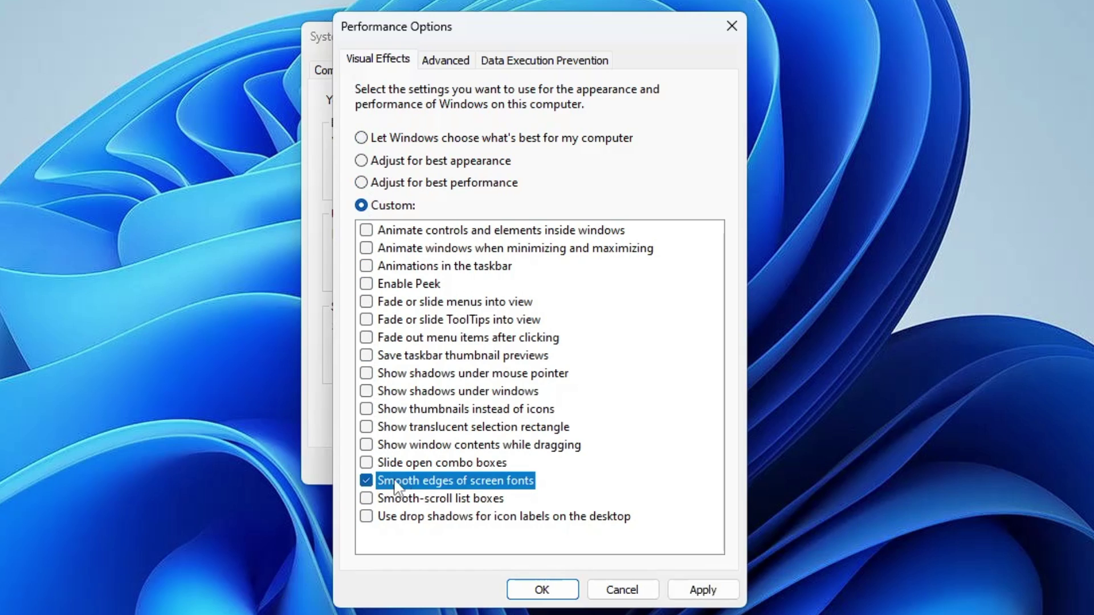
left_click(373, 428)
left_click(366, 409)
left_click(376, 428)
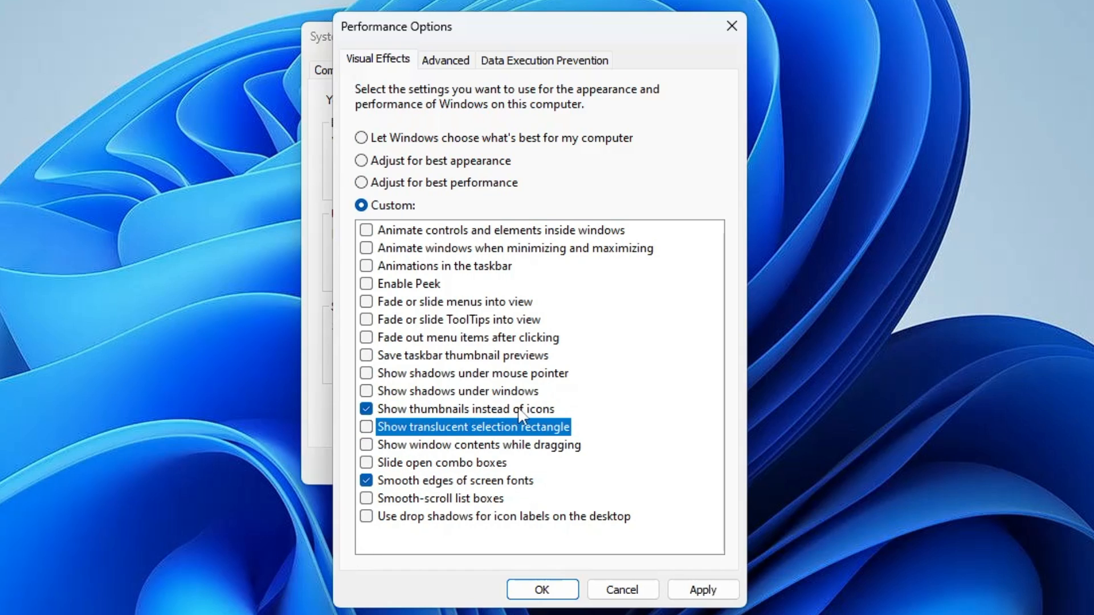
left_click(692, 589)
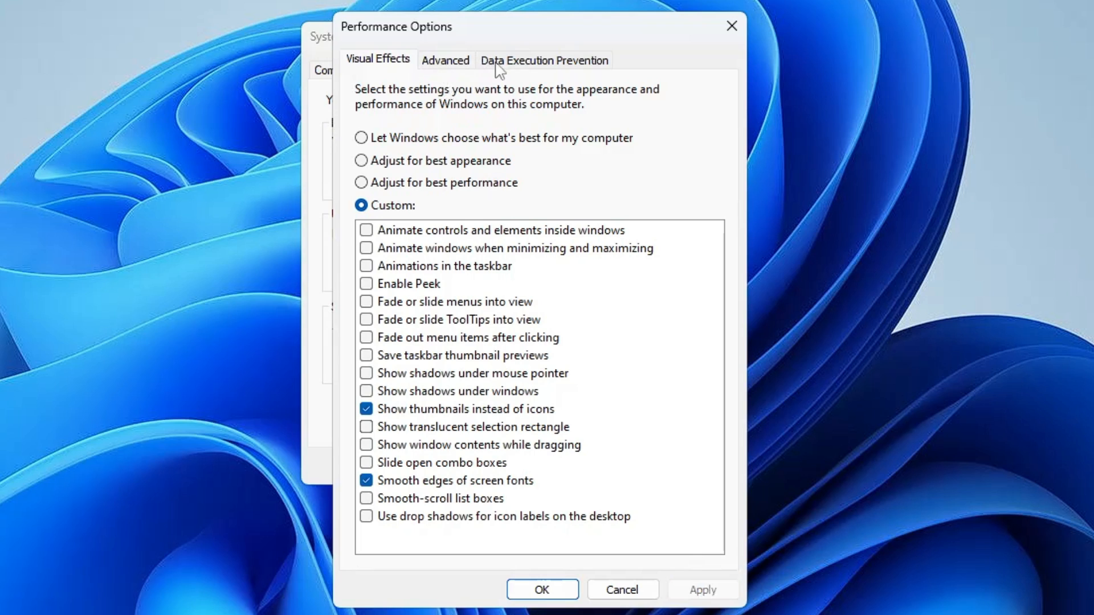
In Virtual Memory, untick automatic paging file management and select Custom size for drive C:.
left_click(448, 62)
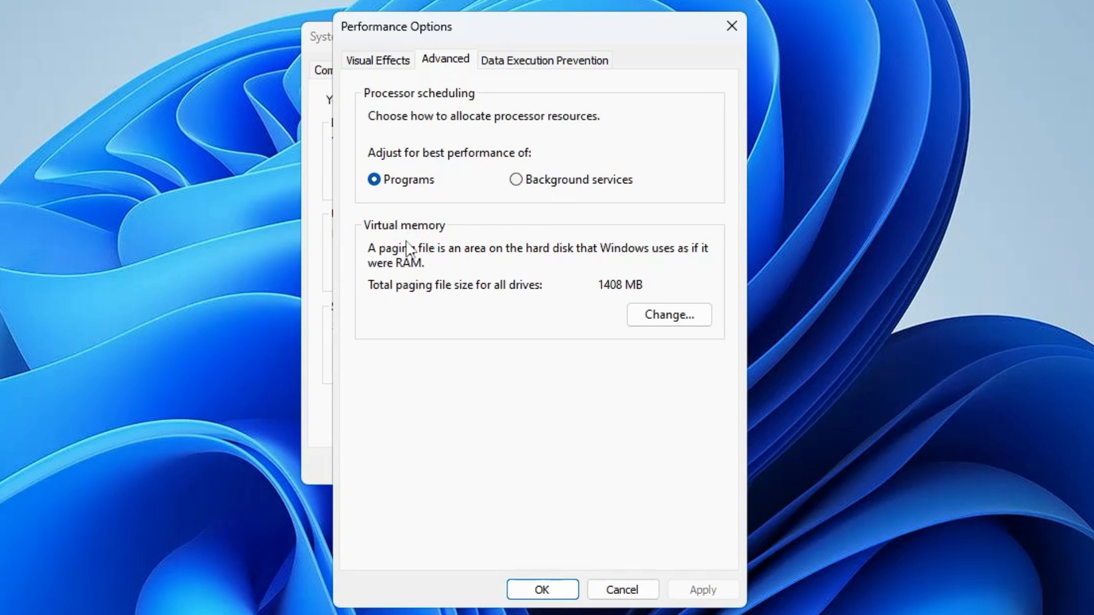
left_click(667, 317)
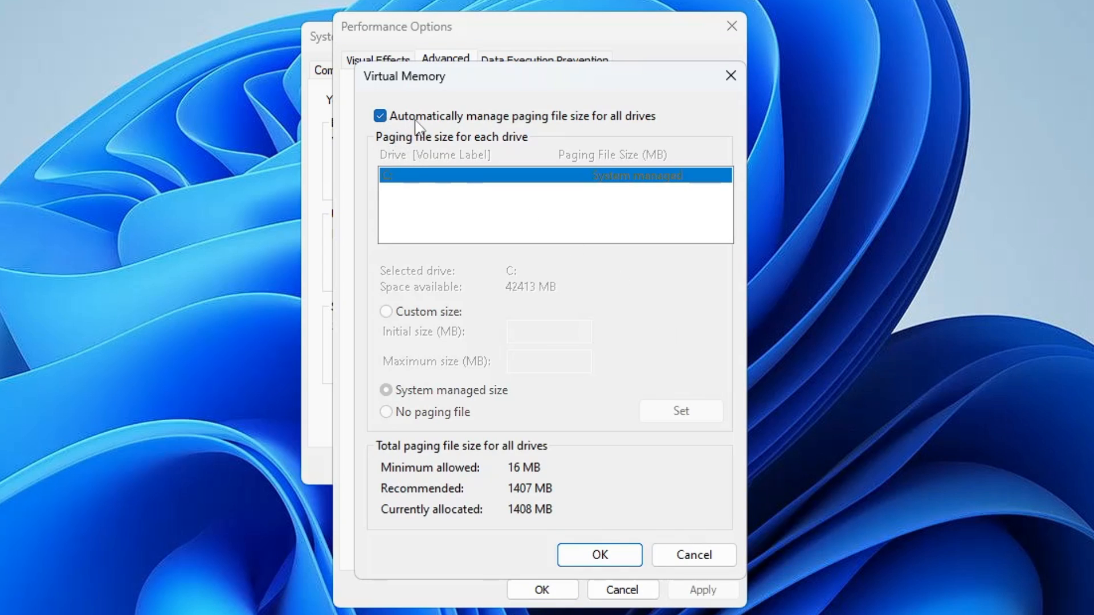
left_click(380, 116)
left_click(386, 313)
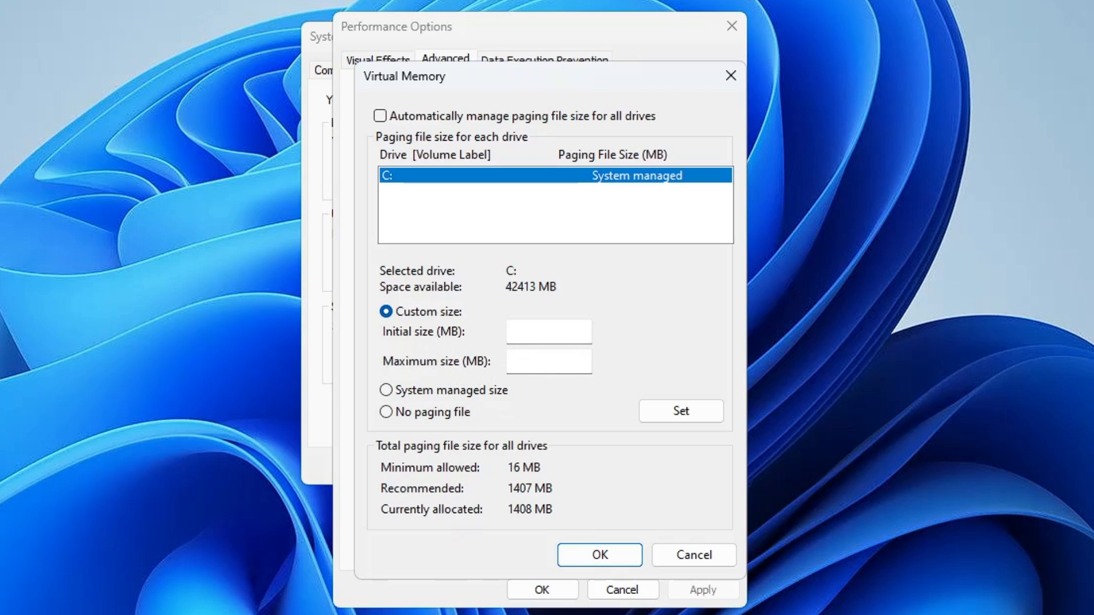
Look up Installed Physical Memory (4.00 GB RAM) in System Information.
key("super+s")
type("s")
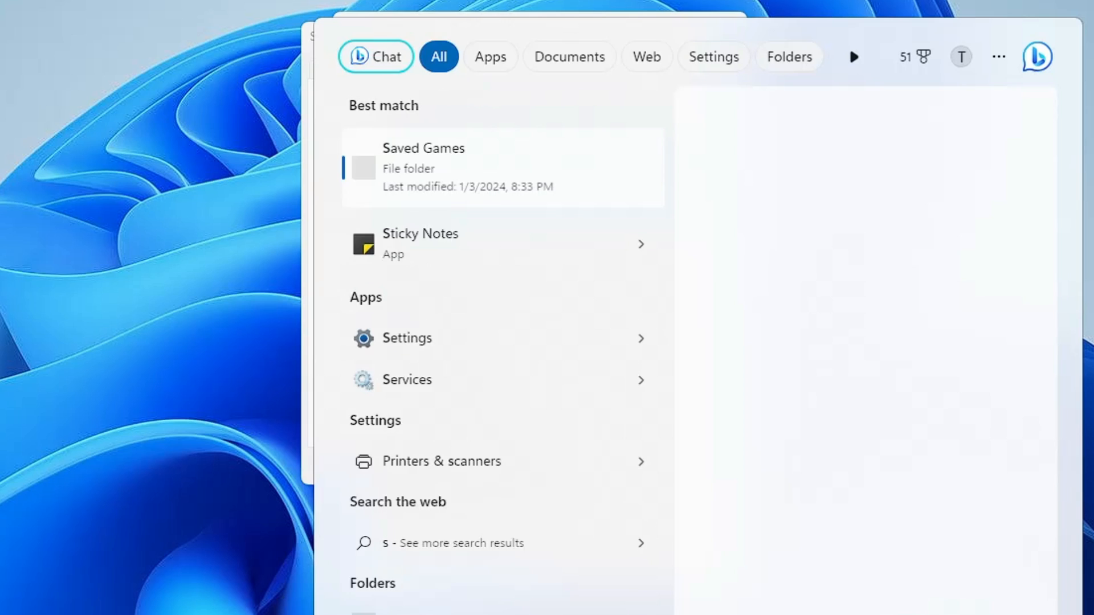
type("ystem")
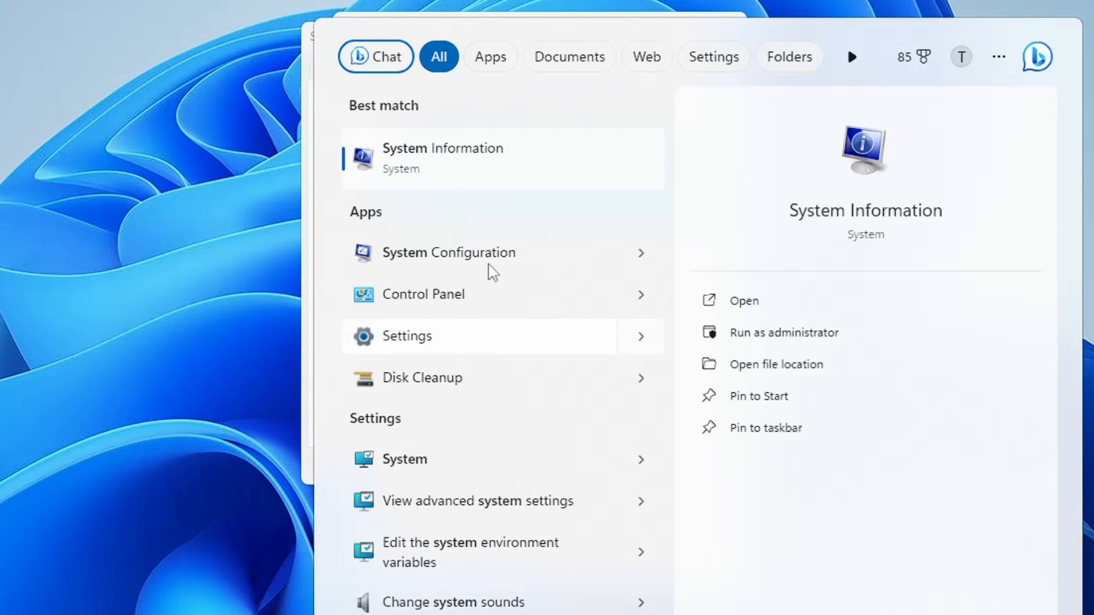
left_click(484, 167)
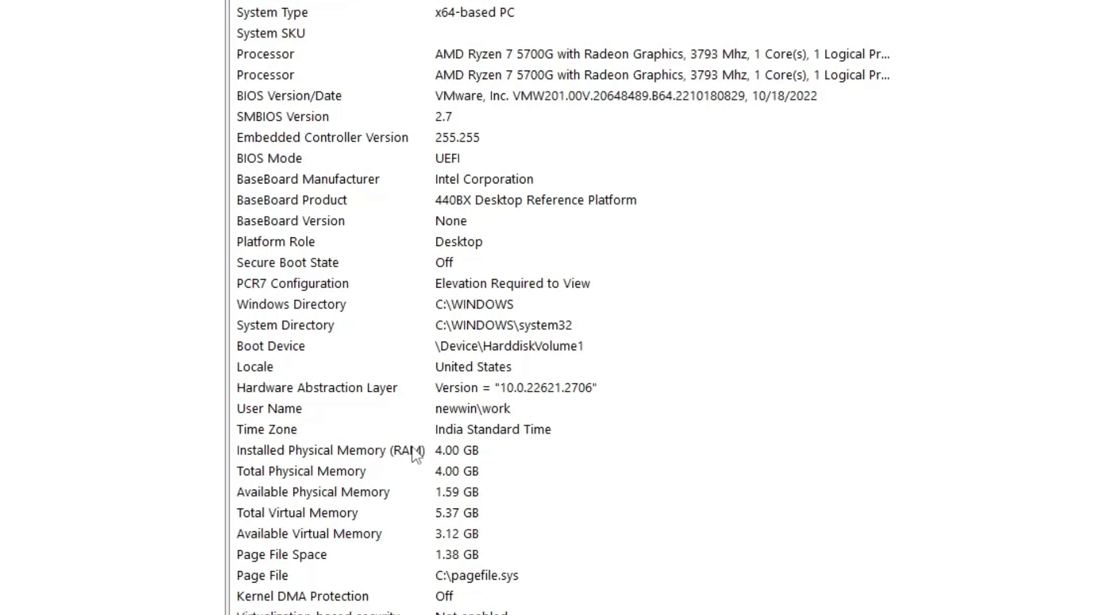
left_click(428, 451)
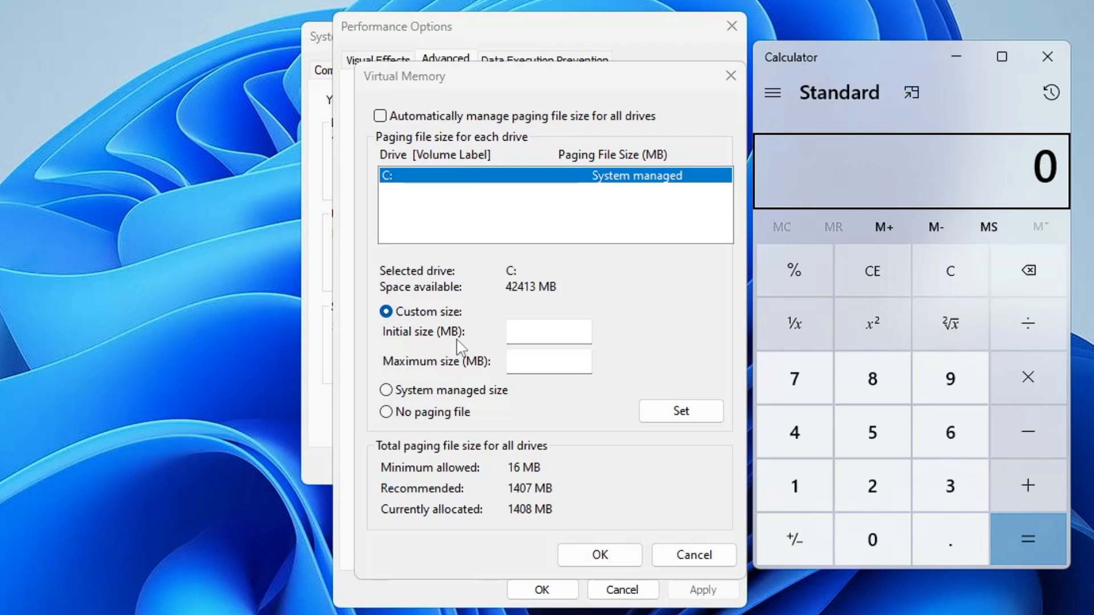
Compute 1024 × 4 × 1.5 = 6,144 in Calculator and use it as the initial paging size.
left_click(798, 489)
left_click(867, 537)
left_click(872, 486)
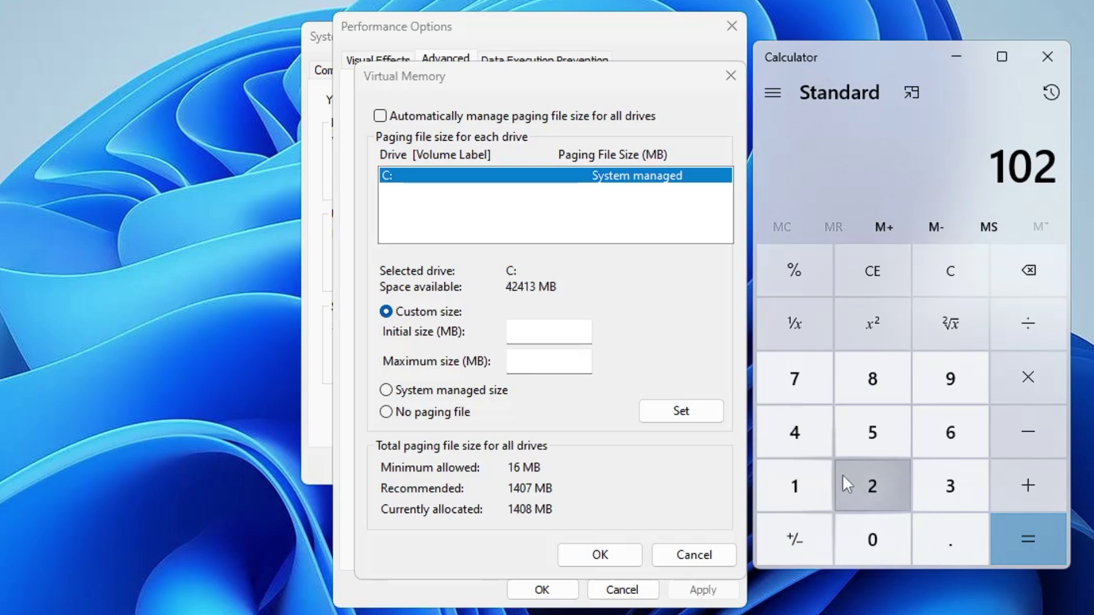
left_click(794, 432)
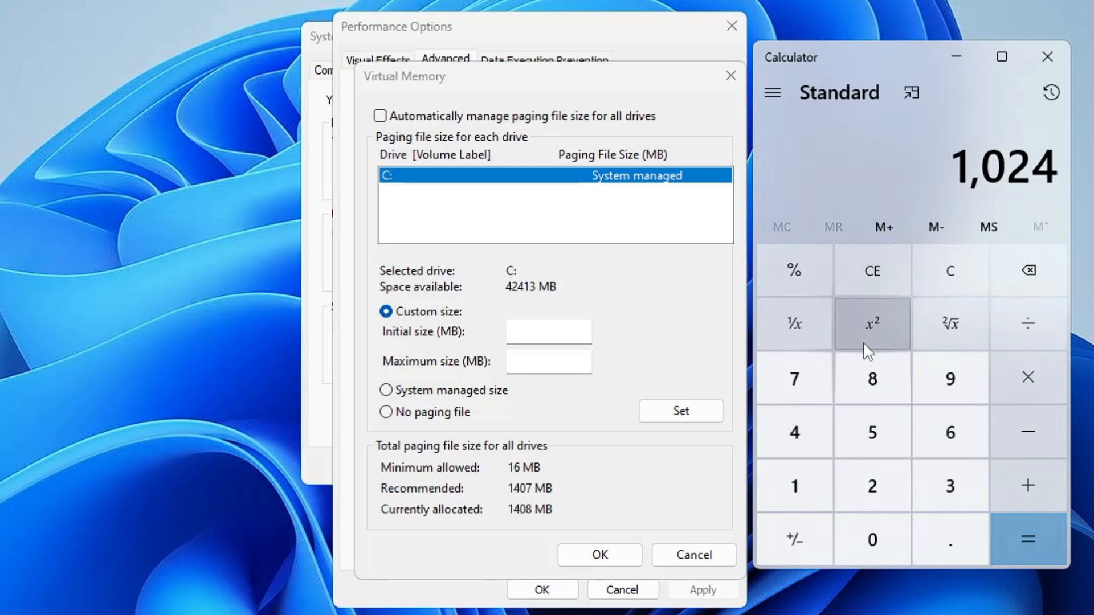
left_click(1030, 378)
key("4")
left_click(1036, 531)
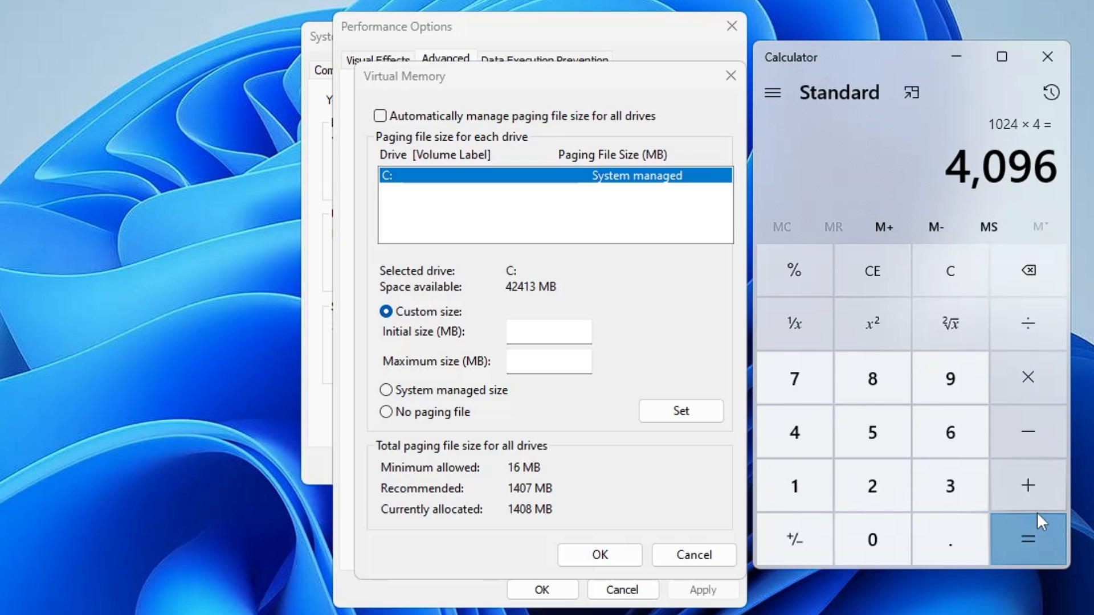
left_click(1027, 381)
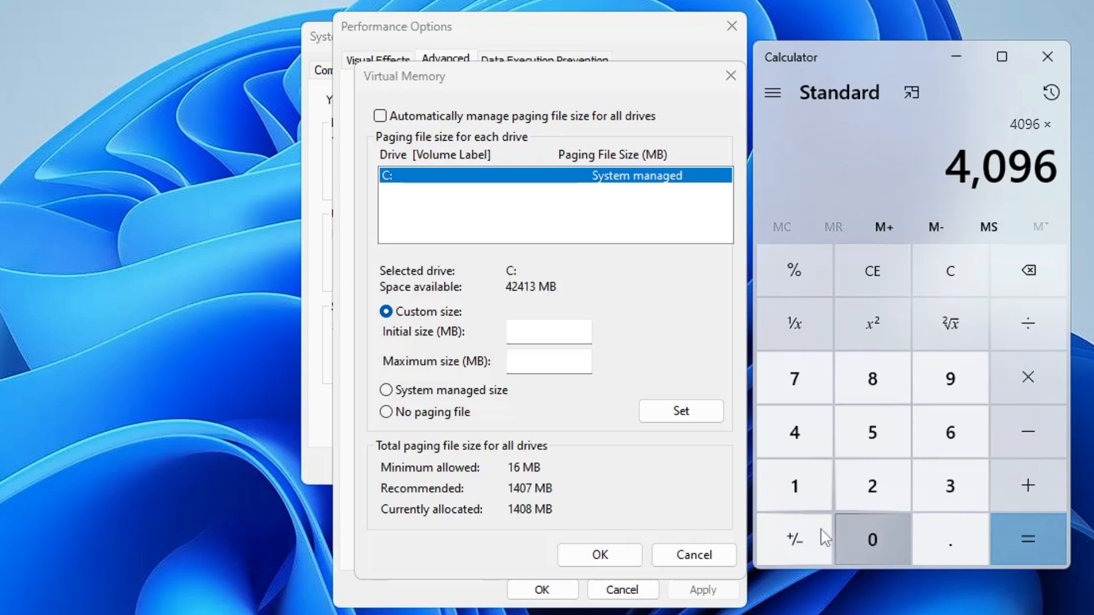
left_click(794, 485)
left_click(946, 534)
left_click(873, 432)
left_click(1029, 539)
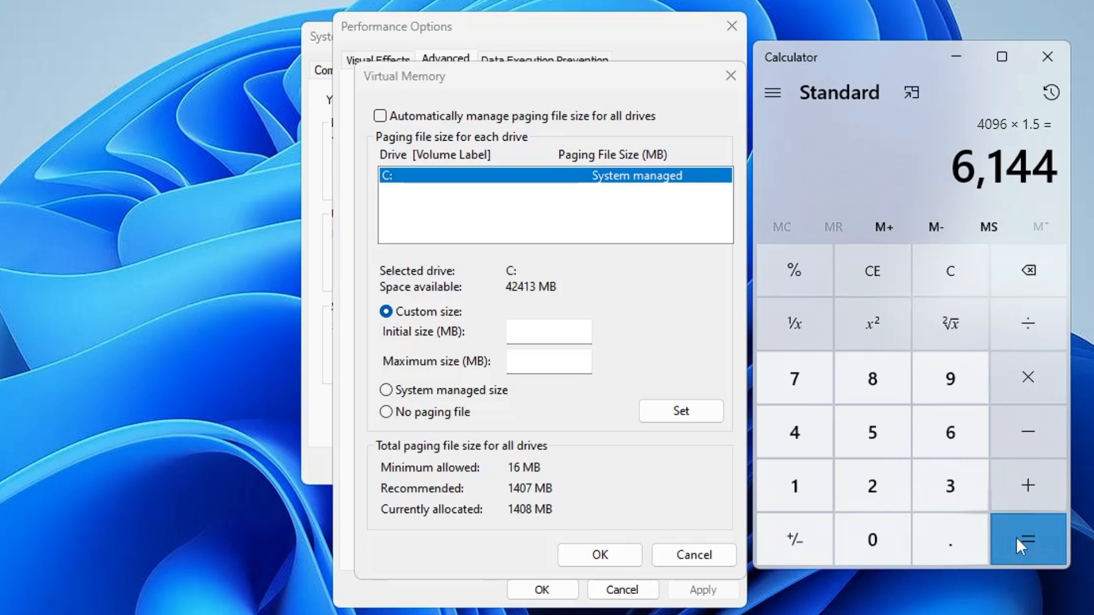
left_click(549, 332)
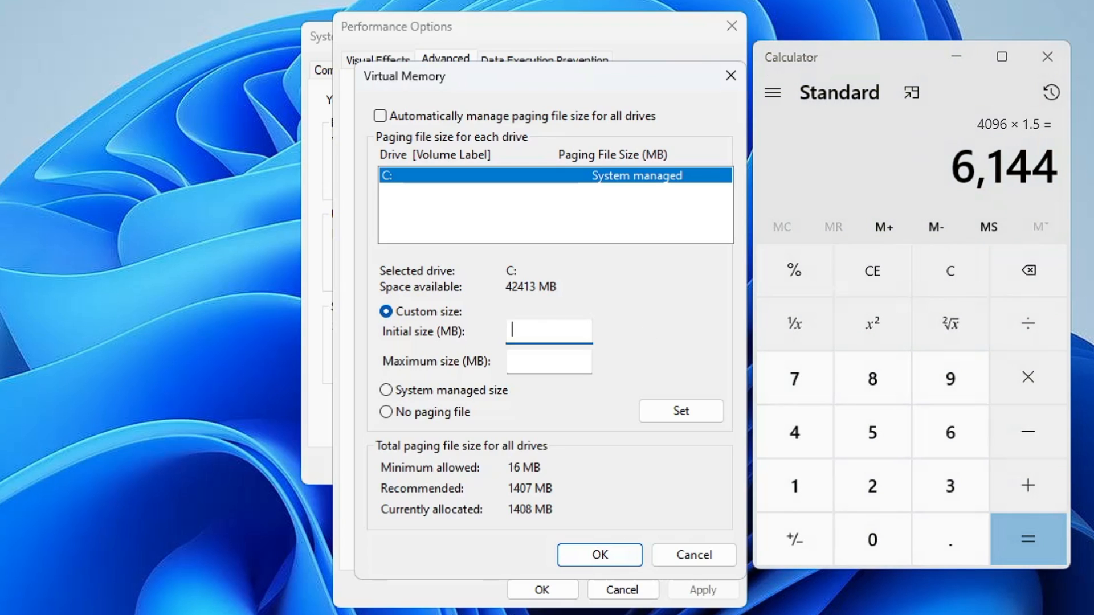
type("6144")
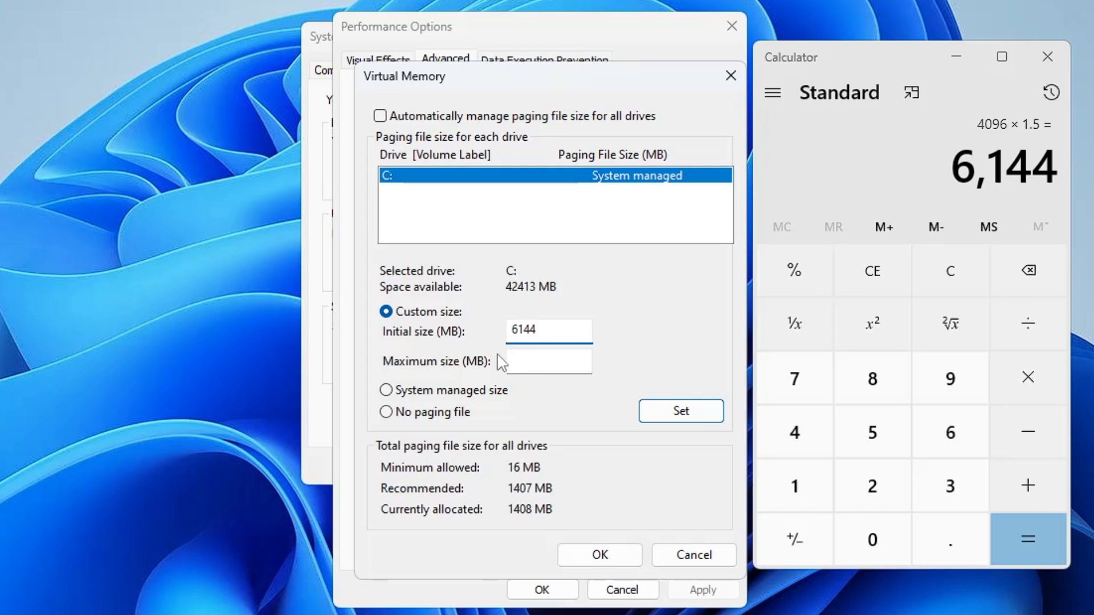
Compute 1024 × 4 × 3 = 12,288 in Calculator and use it as the maximum paging size.
left_click(944, 270)
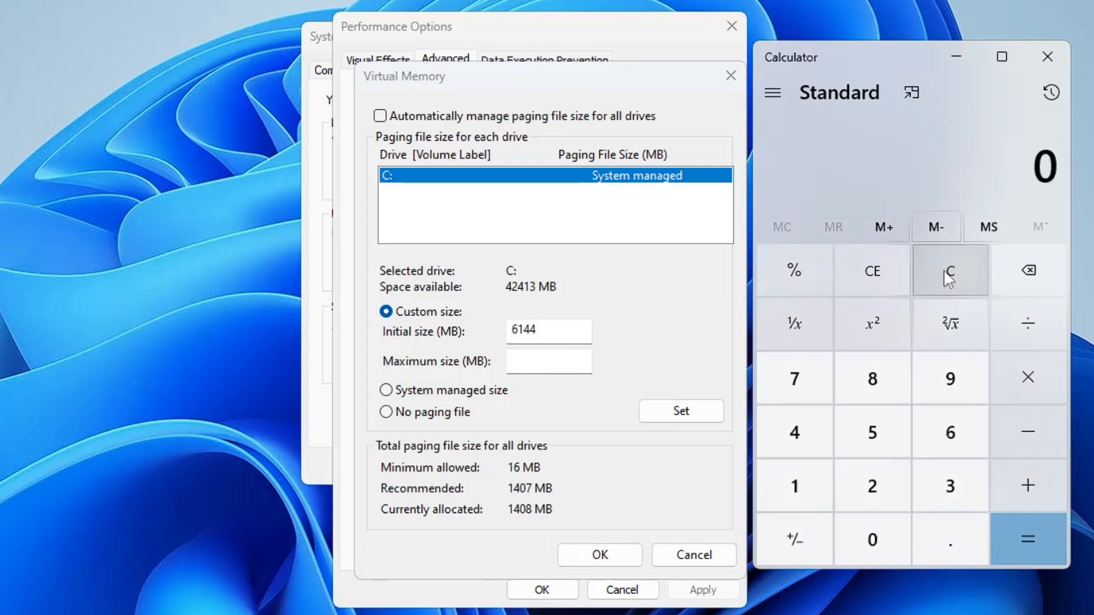
left_click(795, 486)
left_click(873, 539)
left_click(872, 485)
left_click(793, 431)
left_click(1029, 376)
left_click(794, 432)
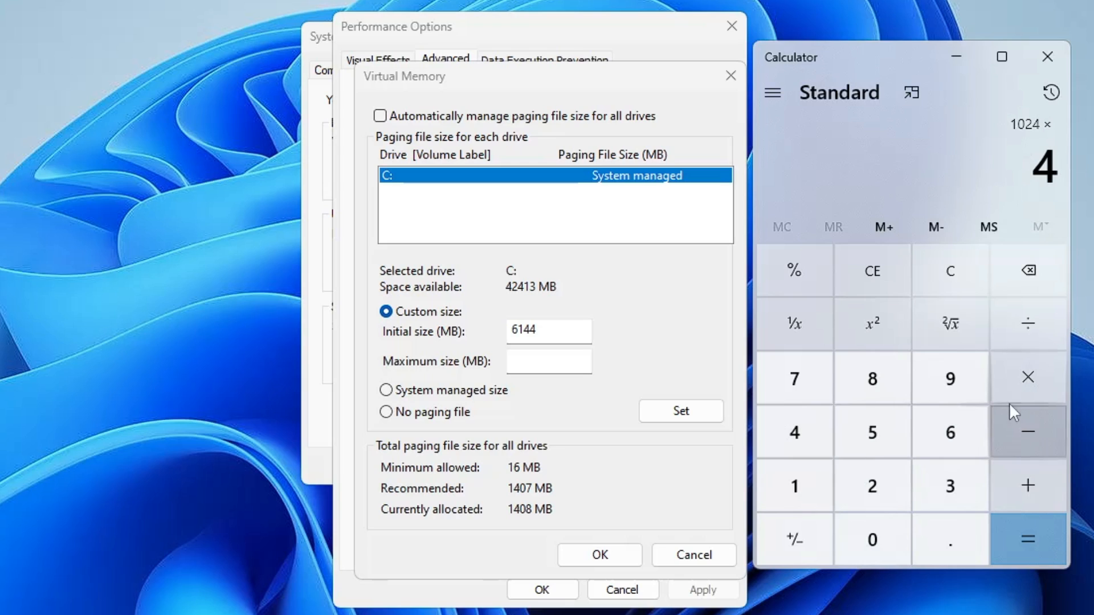
left_click(1021, 380)
left_click(942, 489)
left_click(1034, 538)
left_click(550, 361)
type("12288")
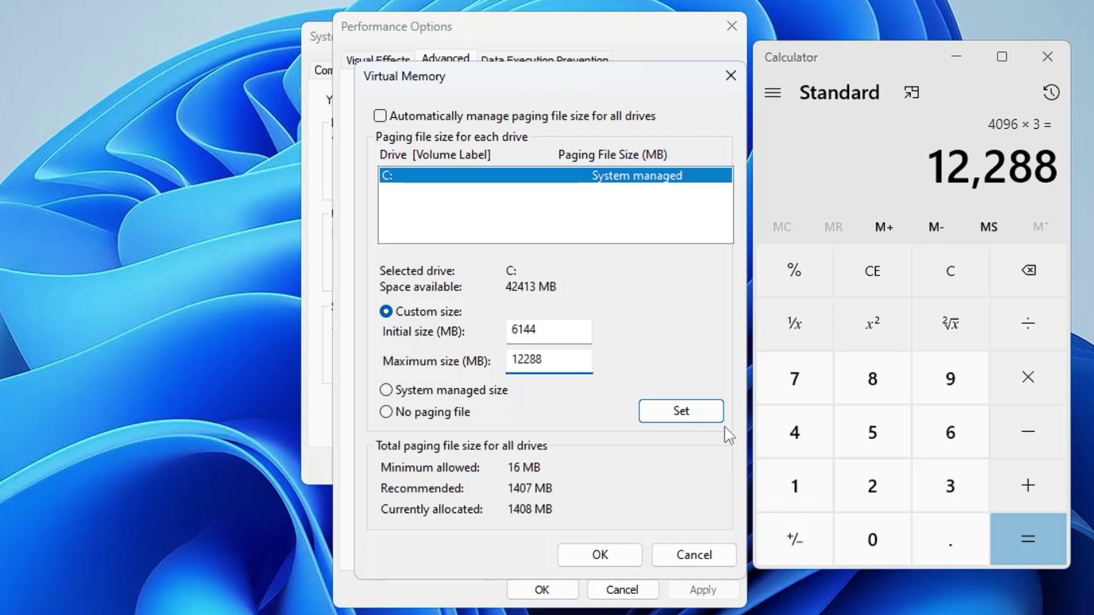
Apply the 6144–12288 MB paging file to drive C: and confirm all the system dialogs.
left_click(682, 412)
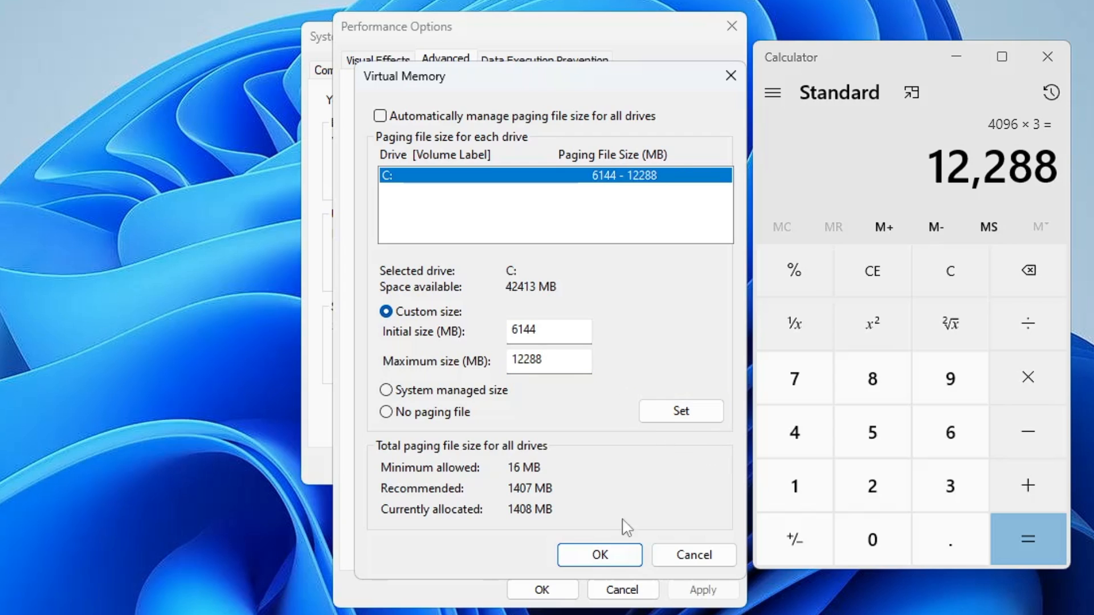
left_click(601, 555)
left_click(543, 591)
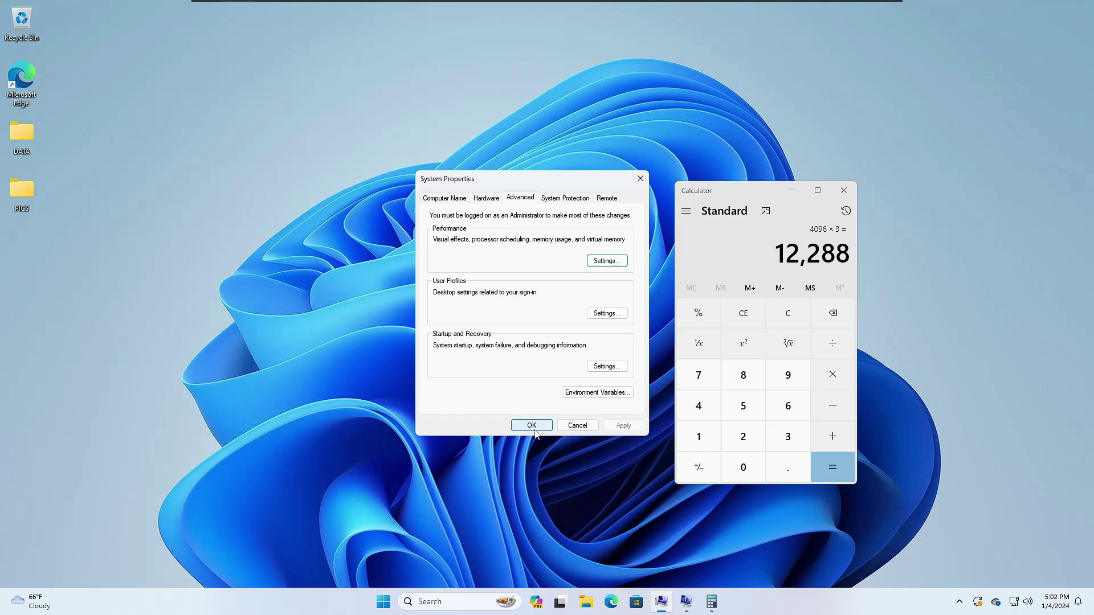
left_click(531, 426)
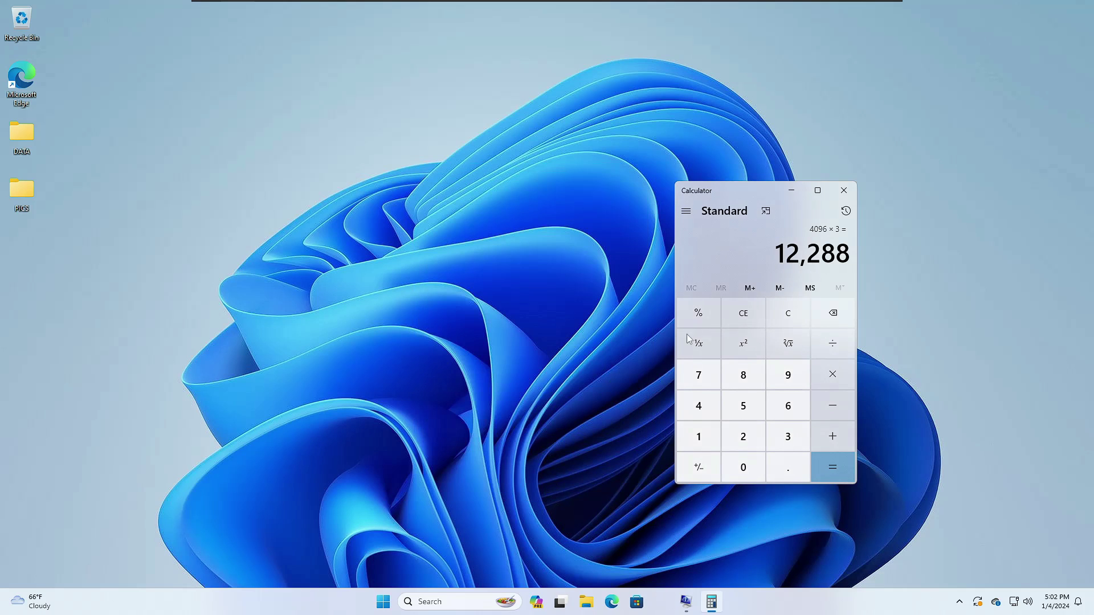
Bring up Power Options, reveal additional plans and select the High performance plan.
left_click(844, 193)
key("super+s")
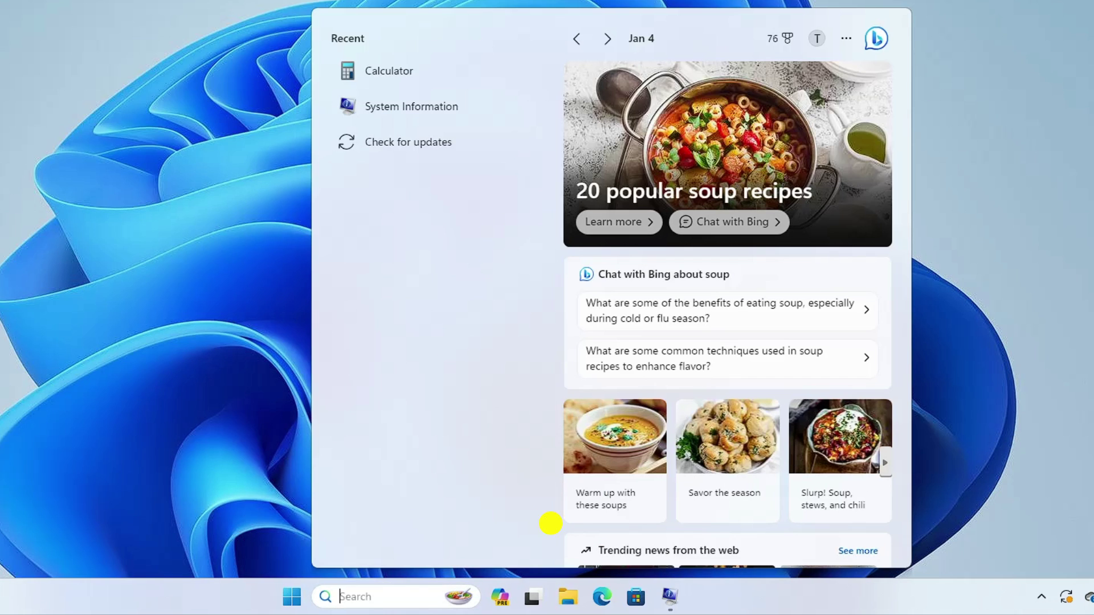
type("power")
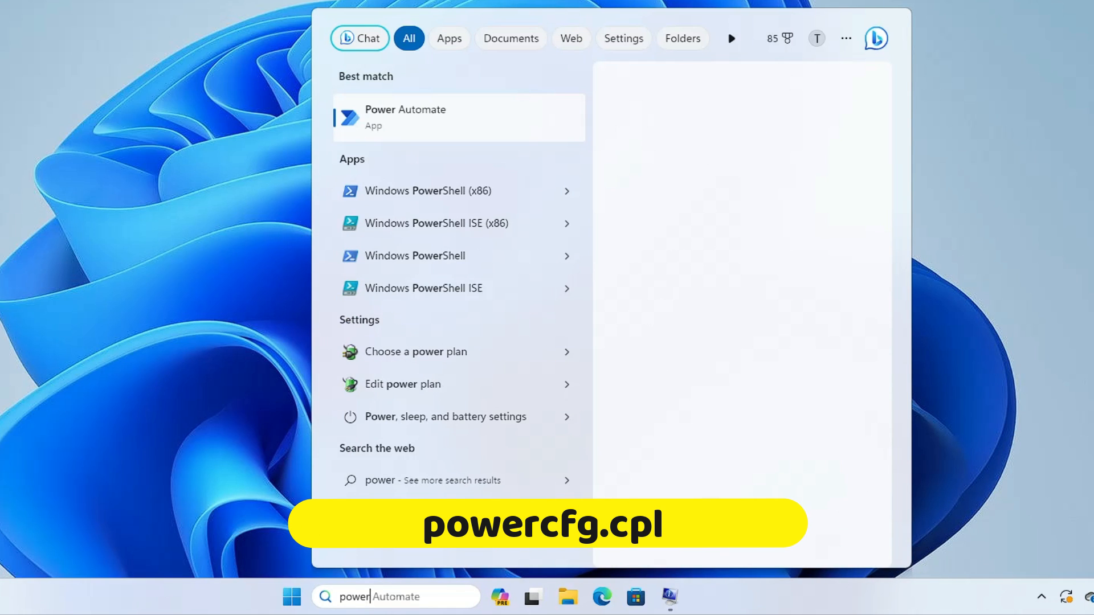
type("cfg.c")
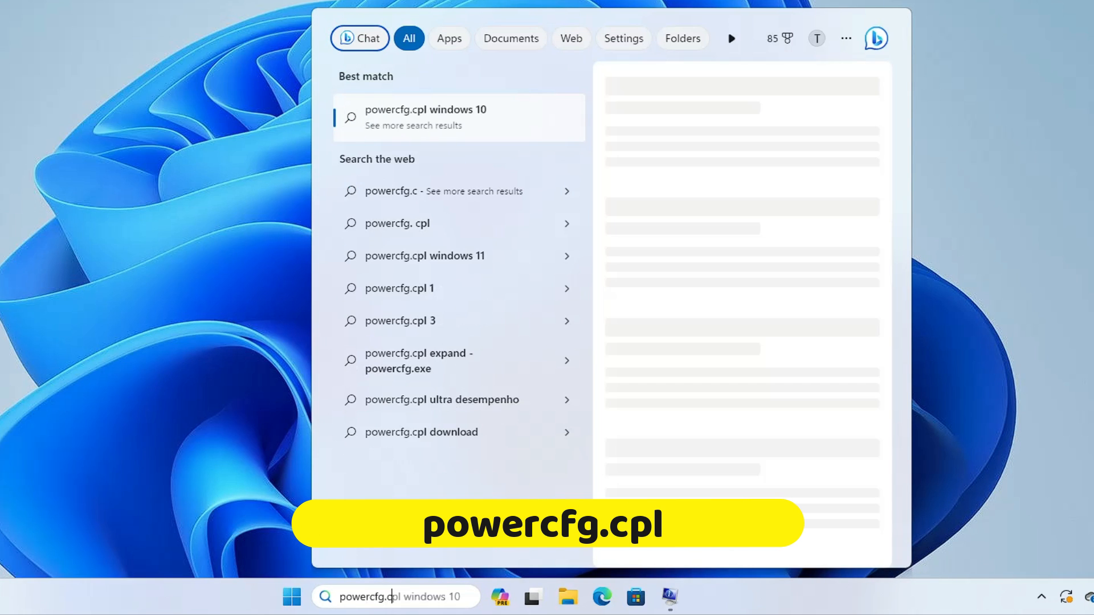
type("pl")
key("Return")
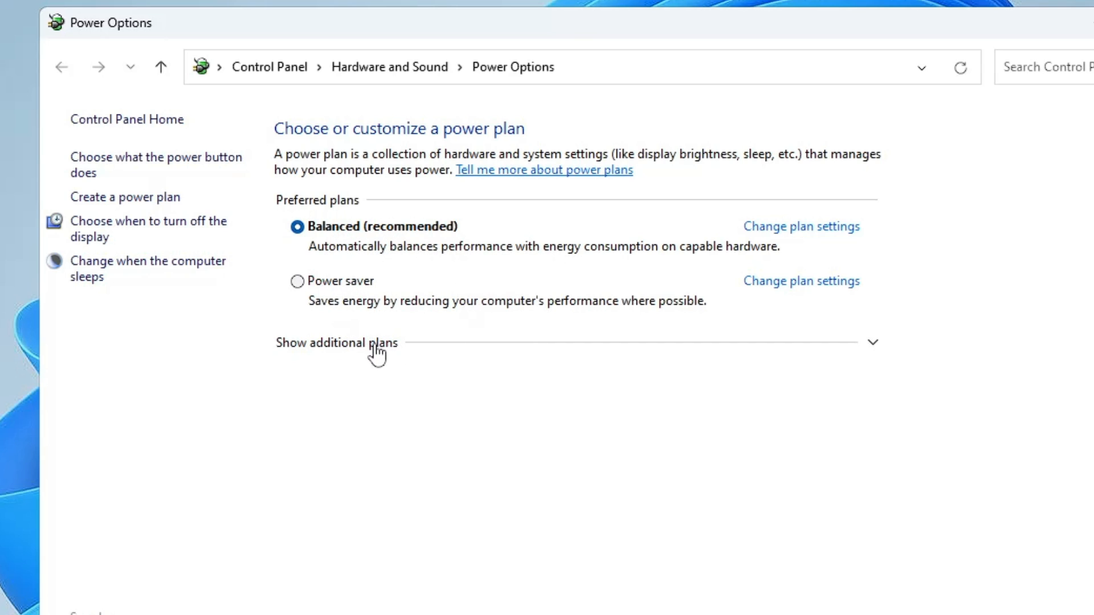
left_click(377, 347)
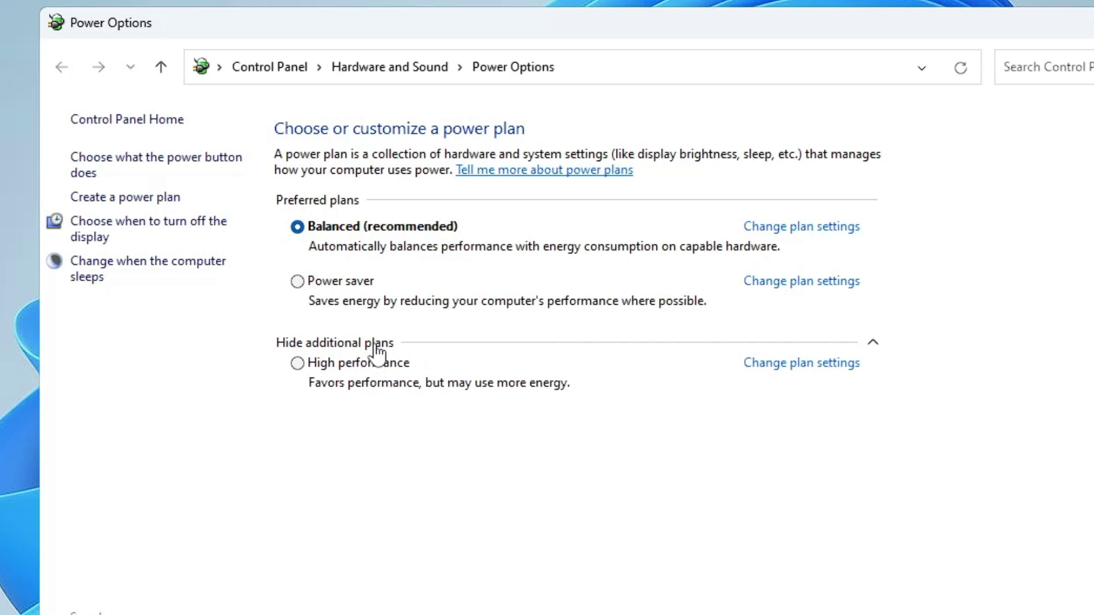
left_click(297, 373)
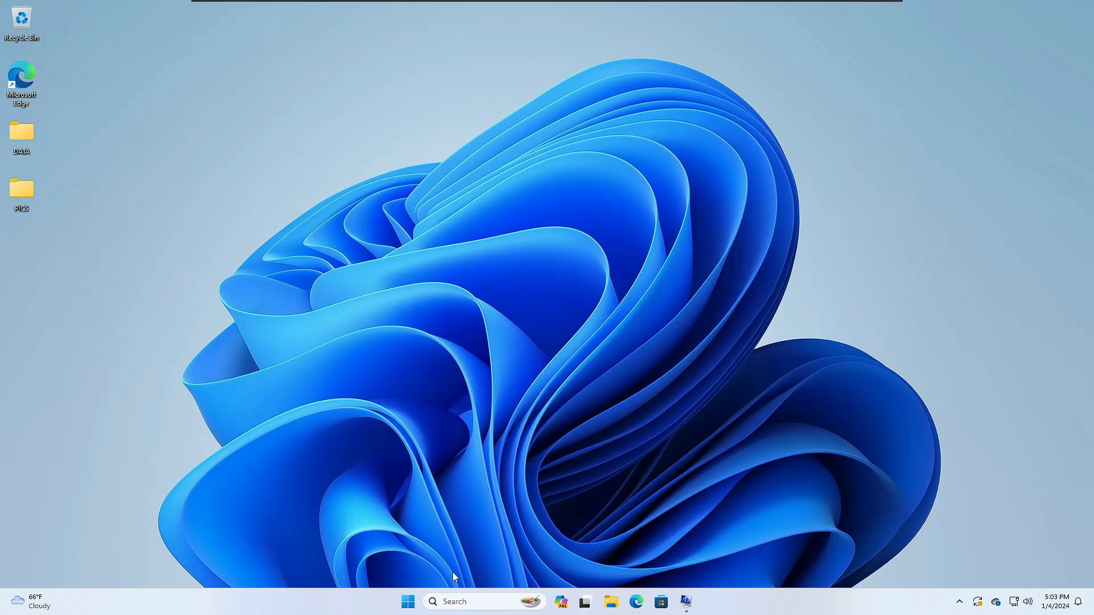
Launch Task Manager from the Start menu and review the Startup apps list.
right_click(411, 604)
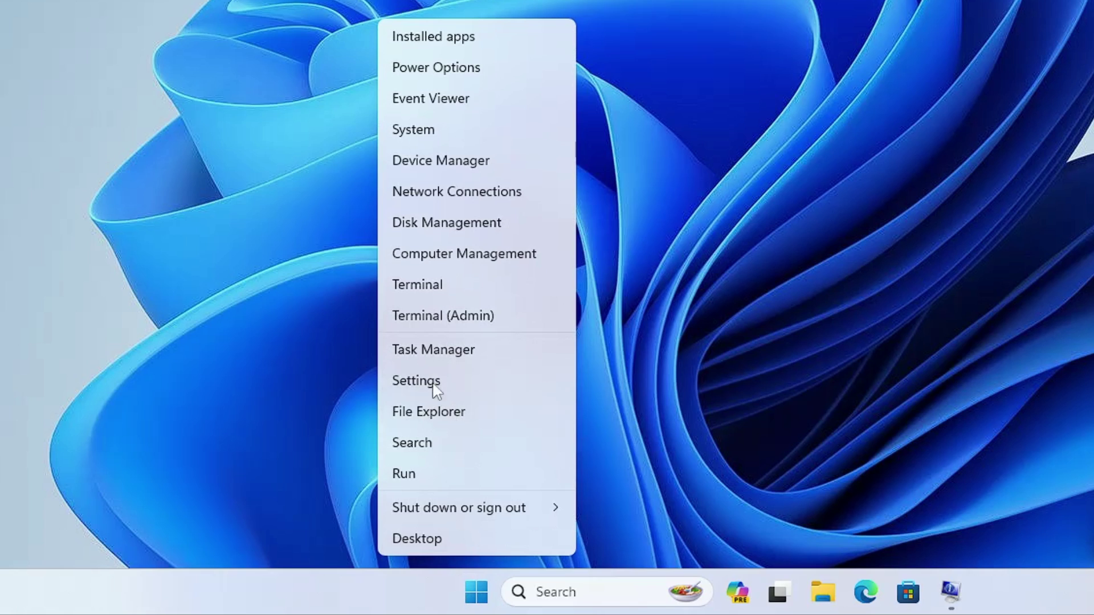
left_click(433, 384)
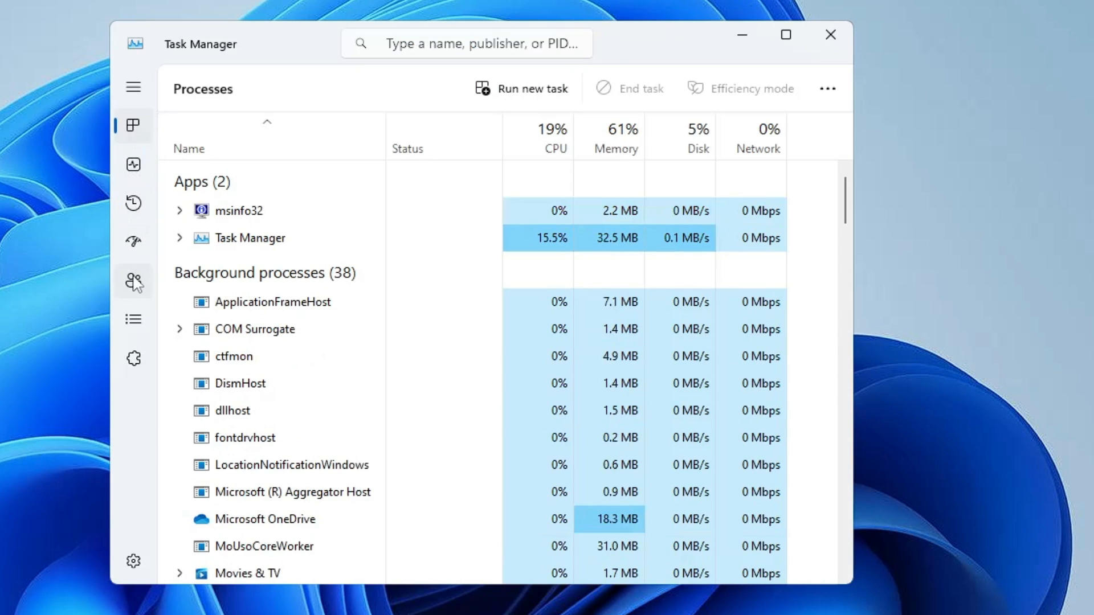
left_click(135, 243)
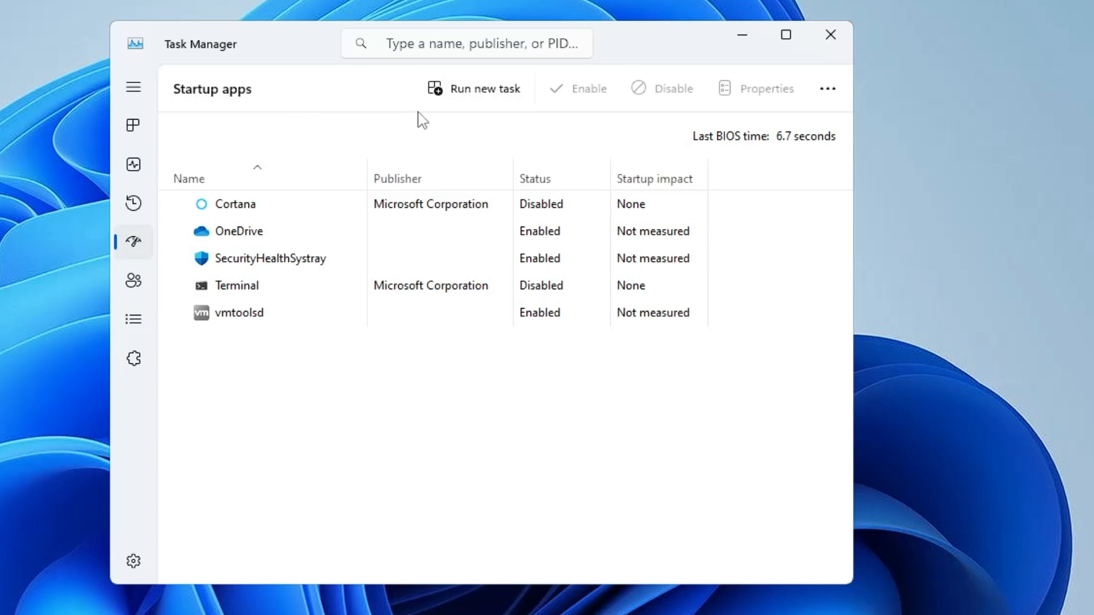
left_click(225, 205)
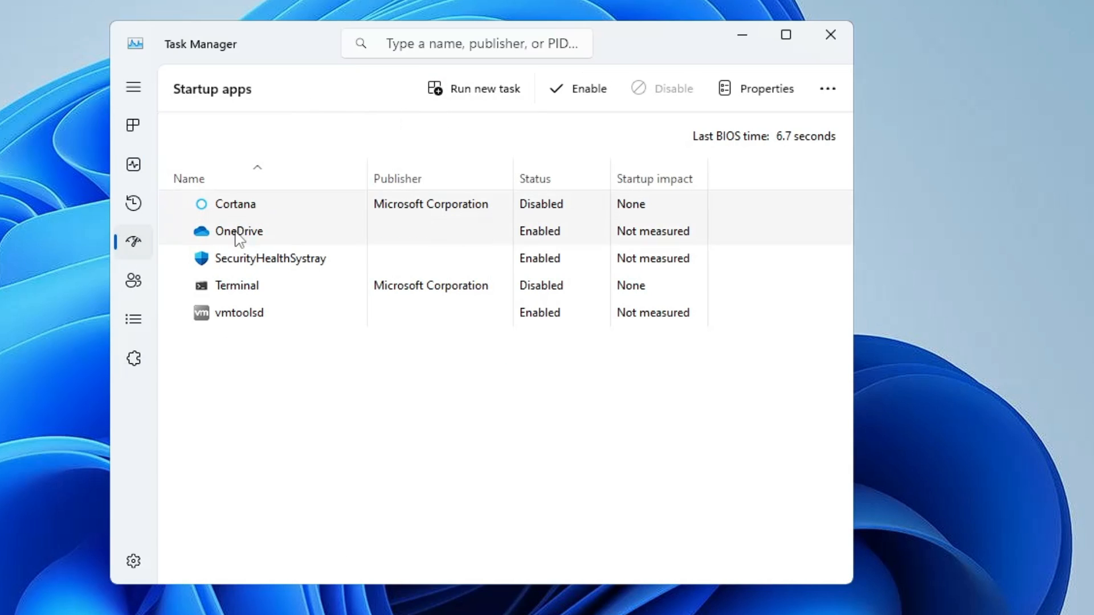
left_click(238, 236)
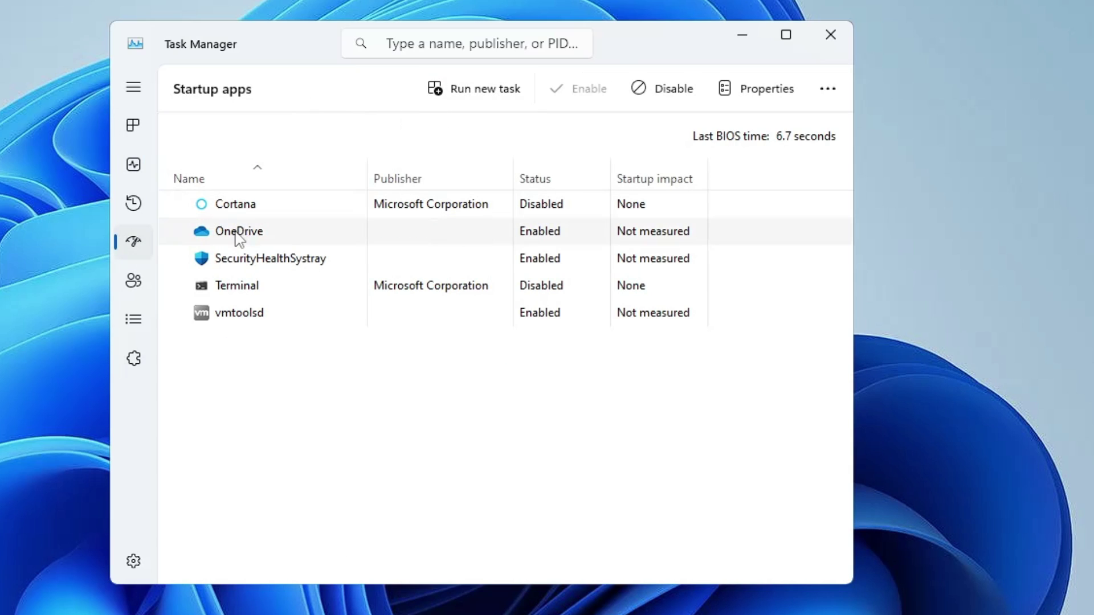
left_click(245, 285)
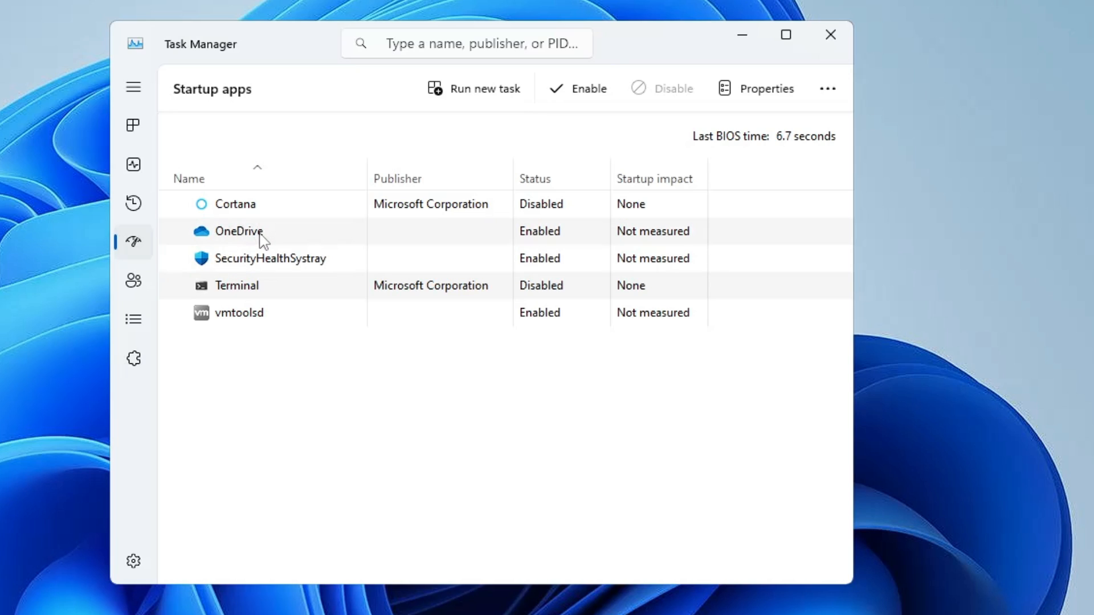
Disable OneDrive as a startup app and close Task Manager.
right_click(260, 237)
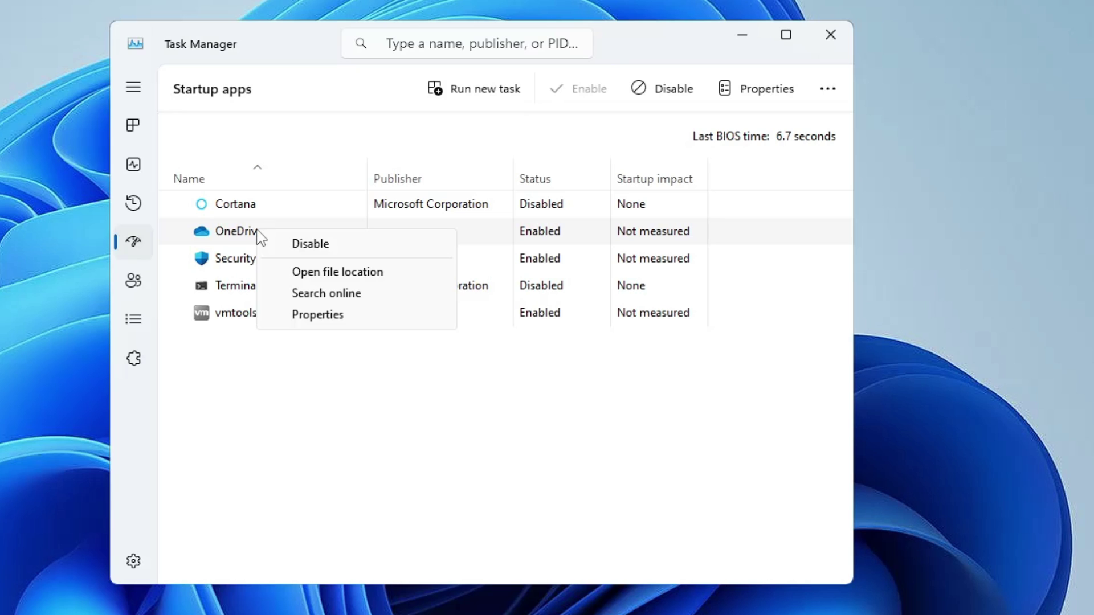
left_click(309, 244)
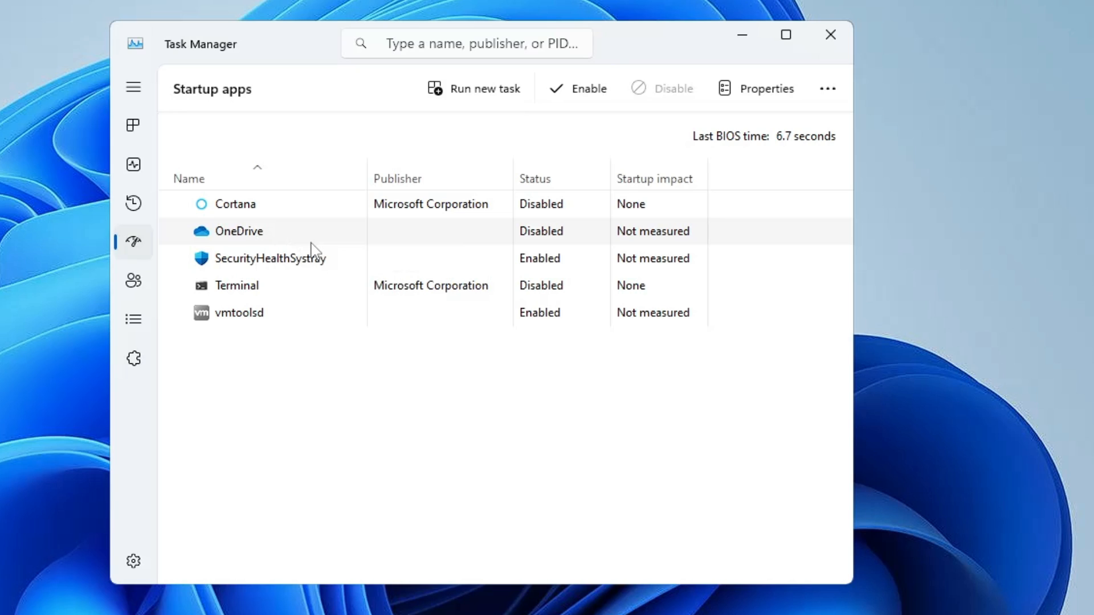
left_click(830, 35)
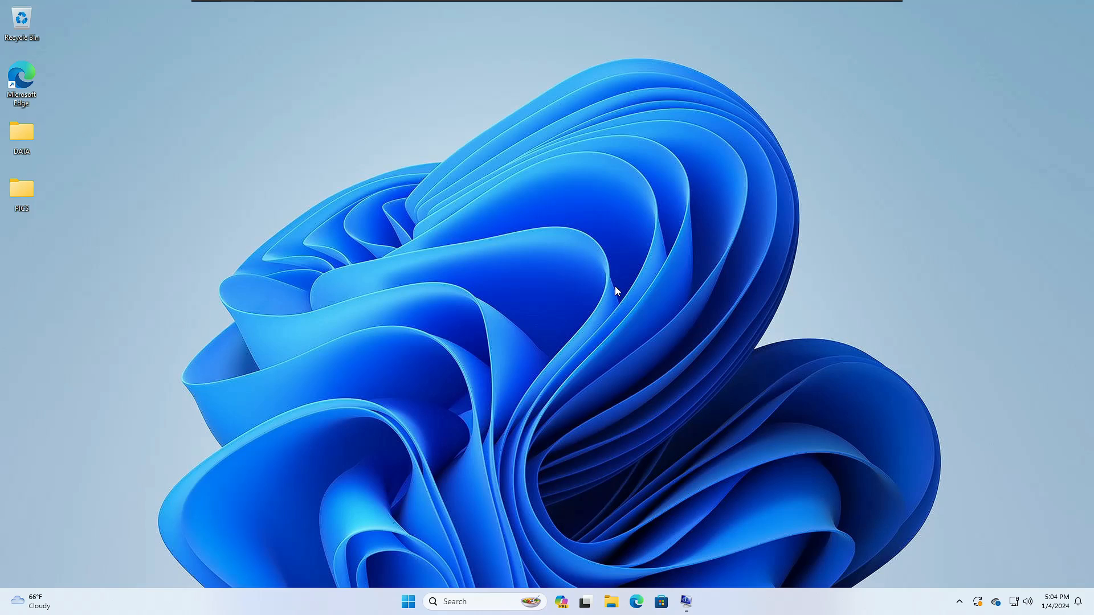
Search 'hitman pro' in Edge and go to the official HitmanPro website.
left_click(636, 602)
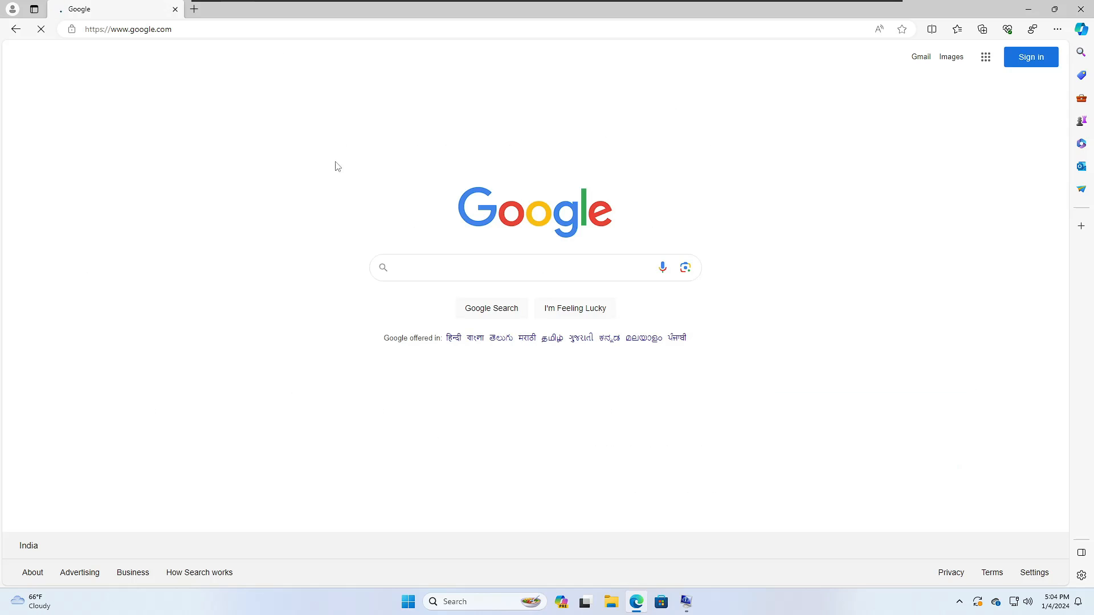
type("hitm")
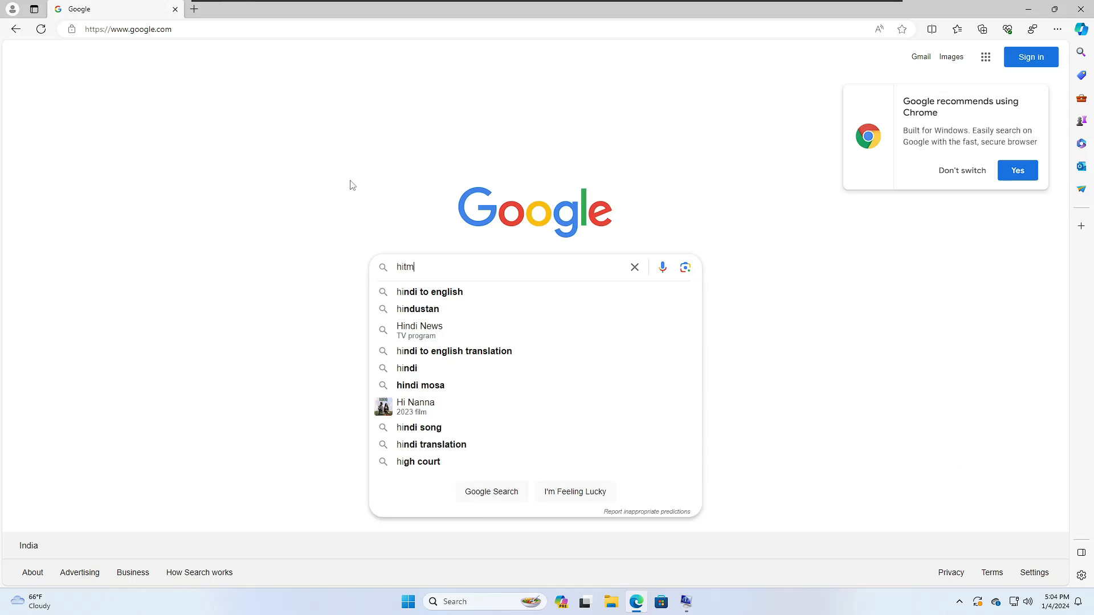
type("an pro")
key("Return")
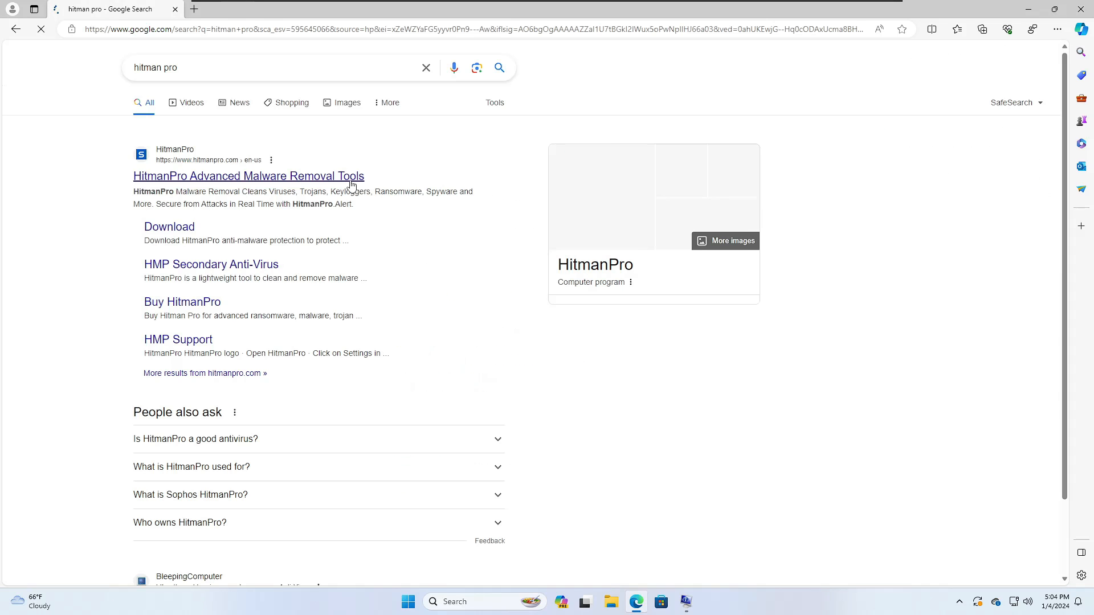
left_click(202, 181)
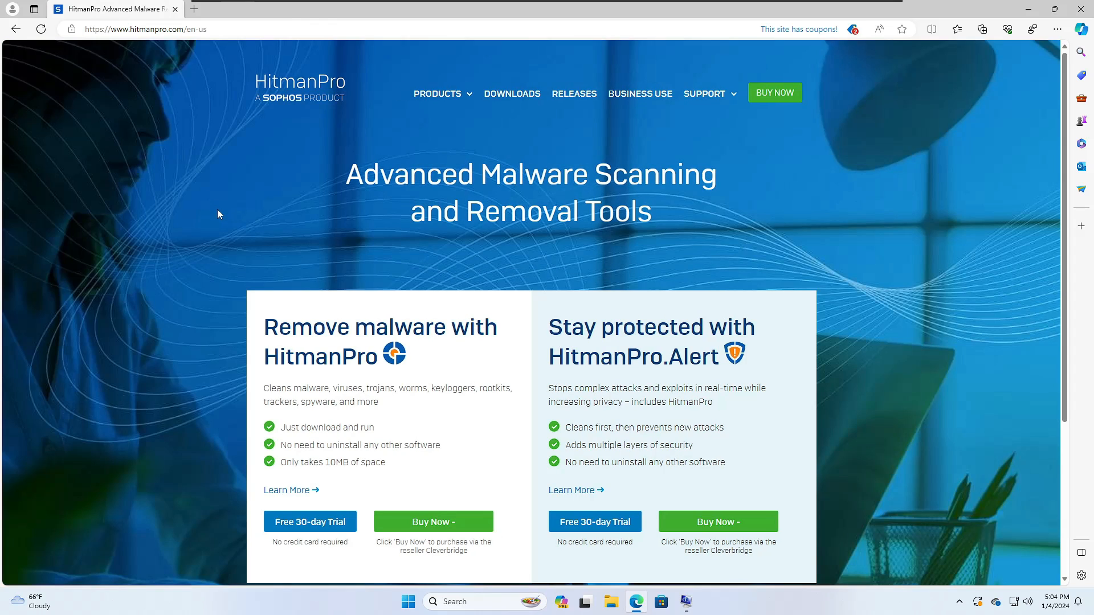
scroll(348, 318, "down", 1)
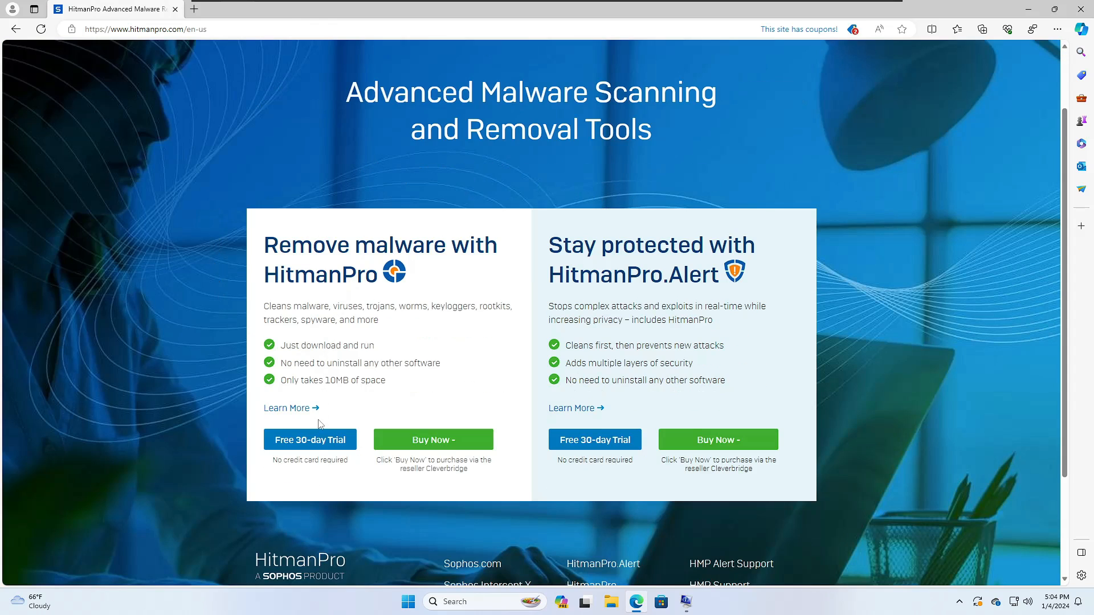
scroll(317, 424, "down", 1)
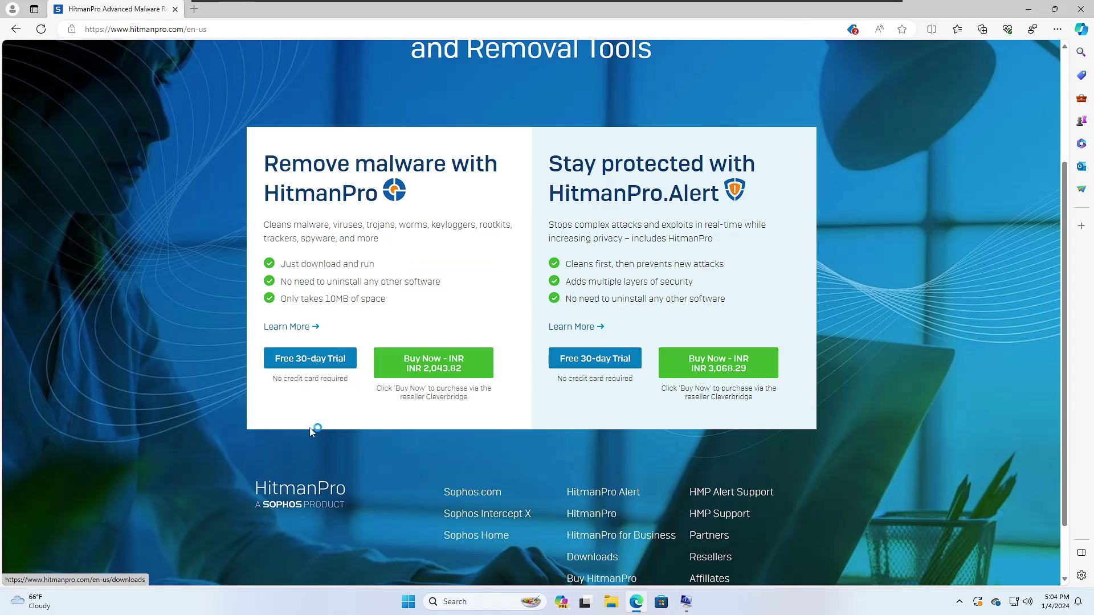
Download the 64-bit HitmanPro trial installer and launch the downloaded file.
left_click(321, 362)
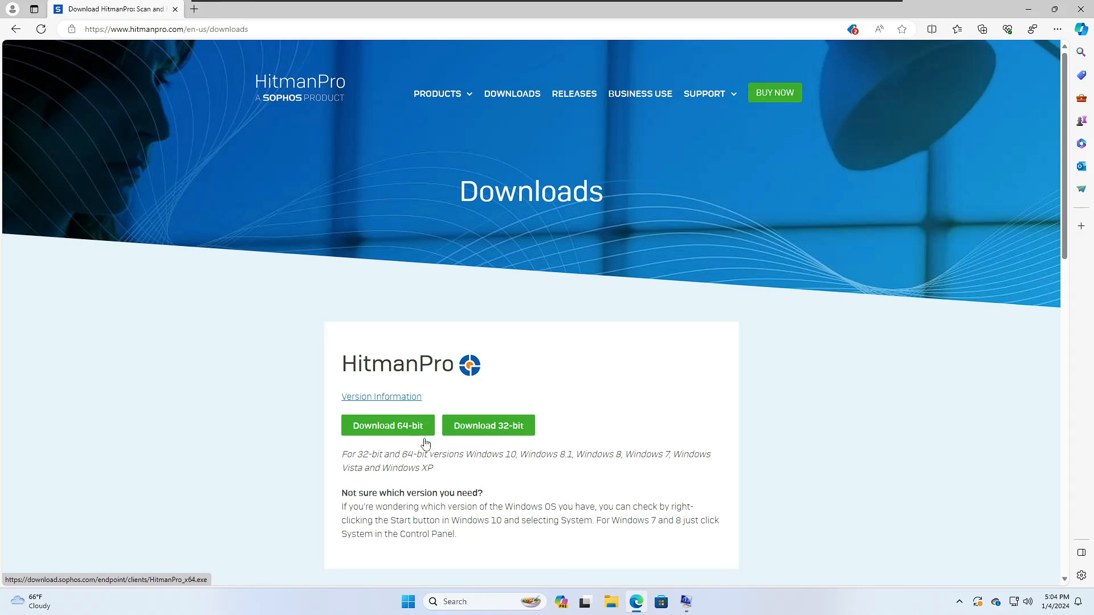
left_click(413, 432)
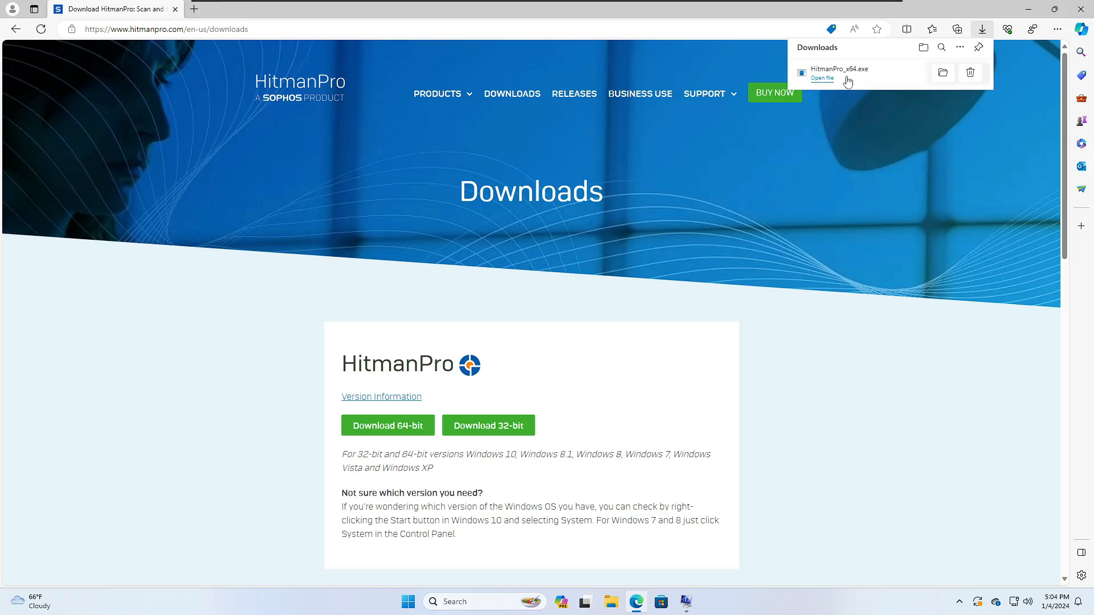
left_click(823, 78)
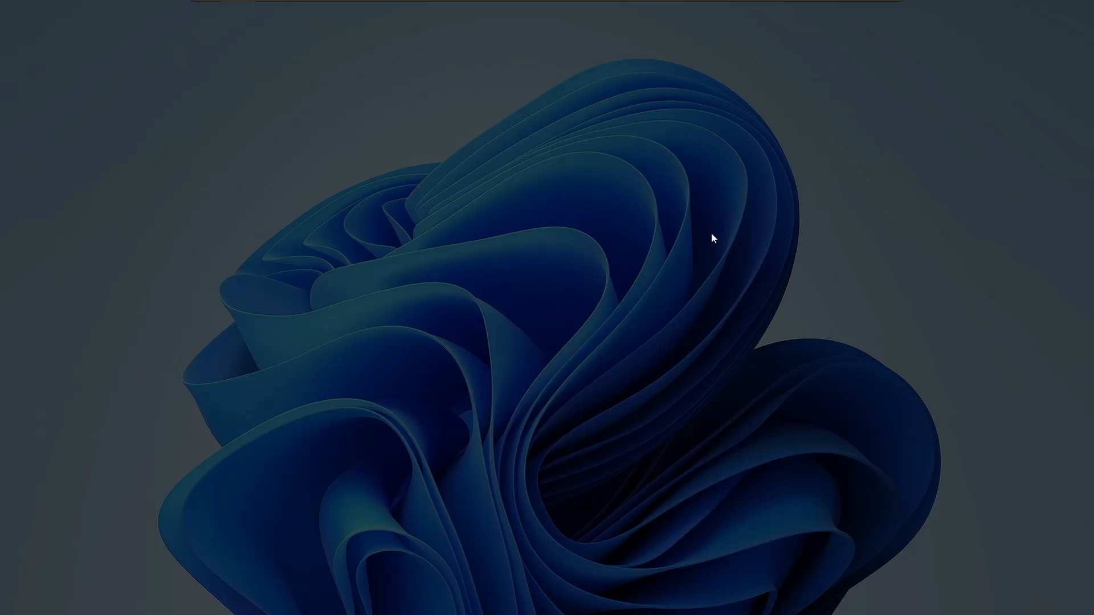
Allow HitmanPro admin rights, accept terms, choose a one-time scan and start scanning.
key("Return")
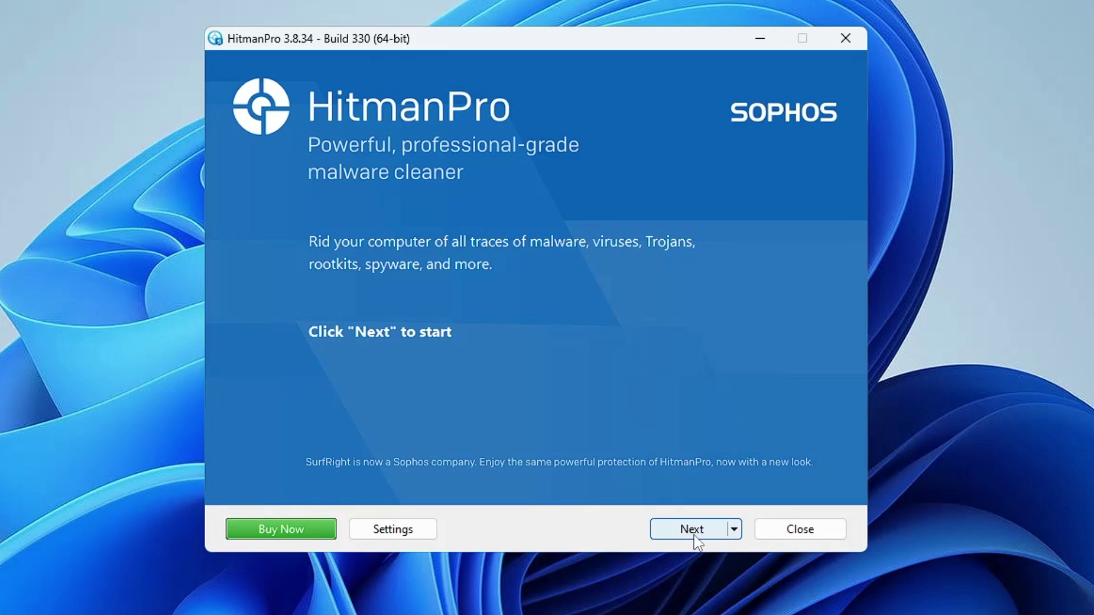
left_click(694, 528)
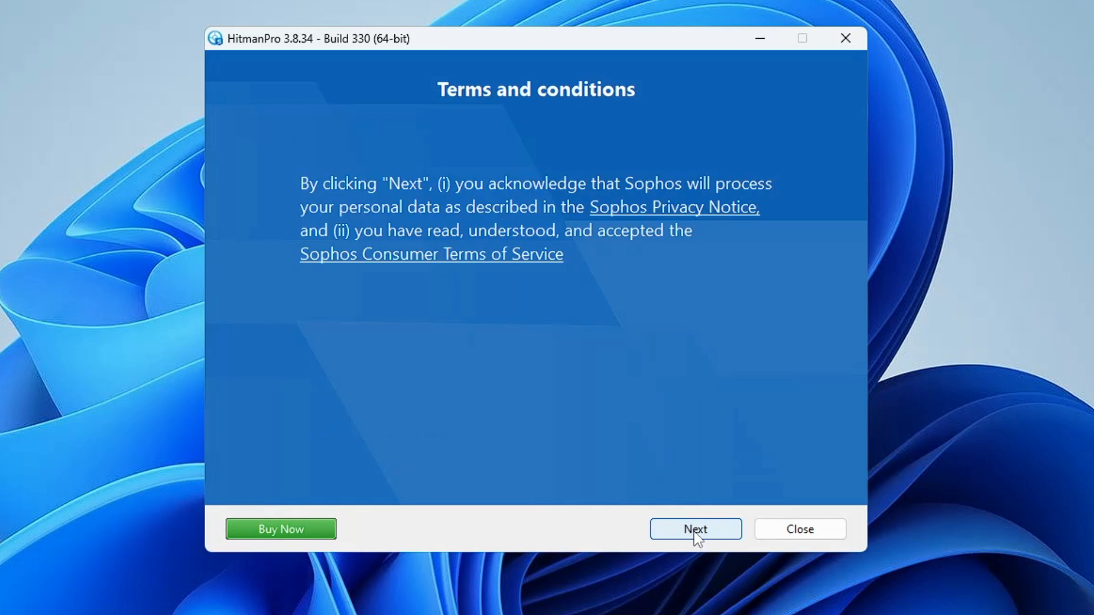
left_click(696, 530)
left_click(259, 253)
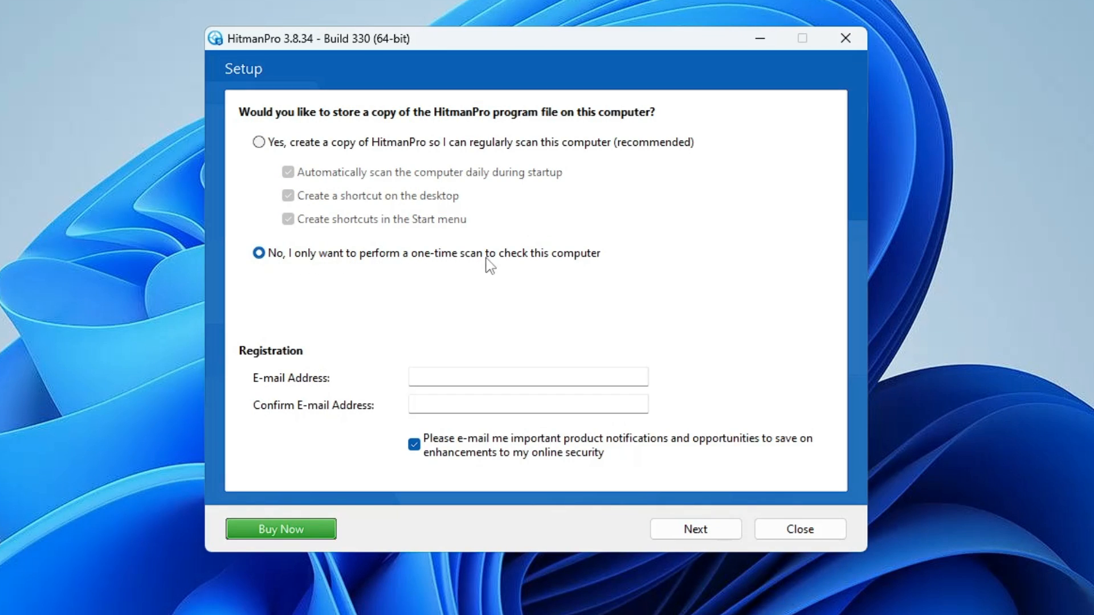
left_click(695, 530)
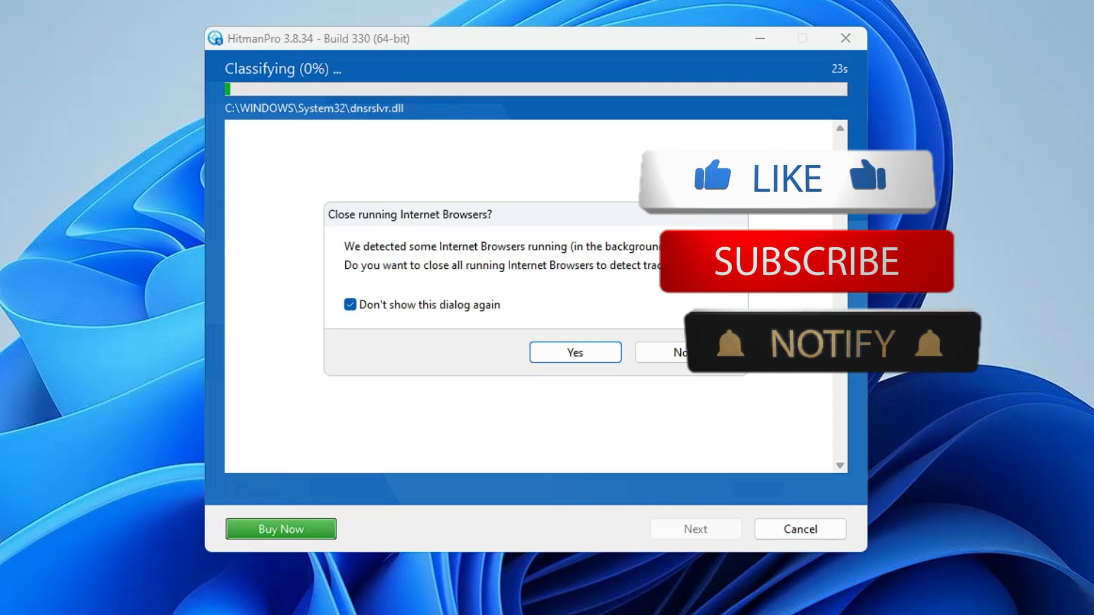
left_click(609, 347)
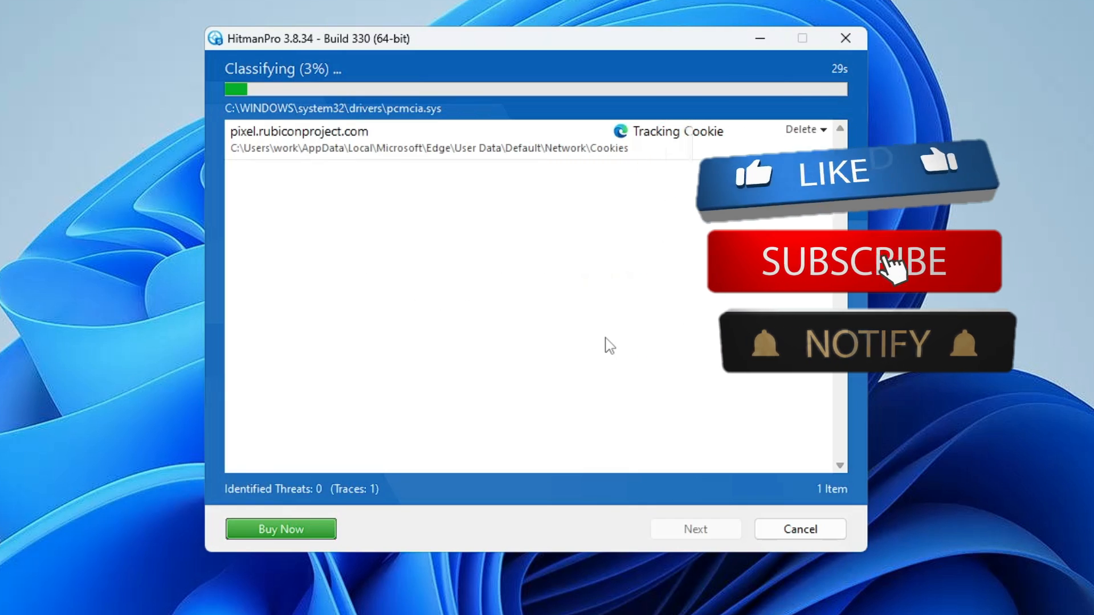